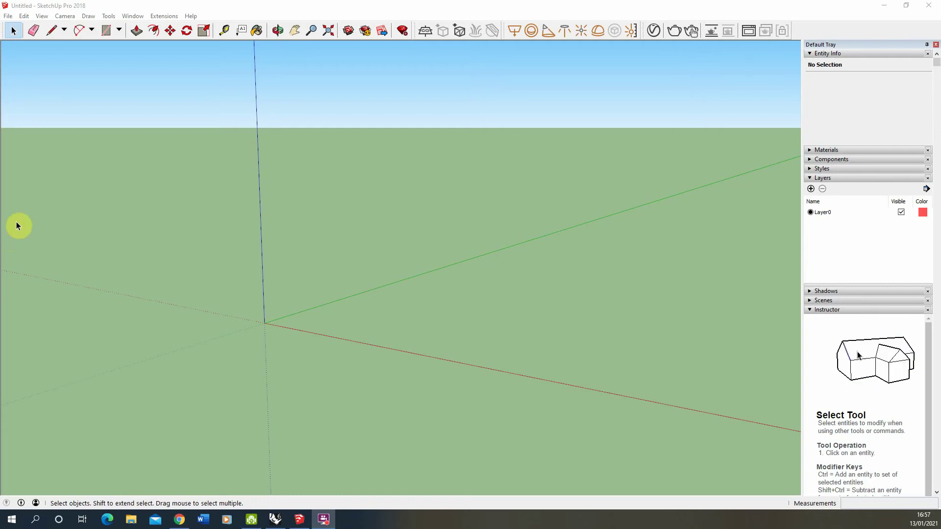
Step: In SketchUp's Add Location window, frame the lake valley at zoom level 14 and select that region
left_click(9, 16)
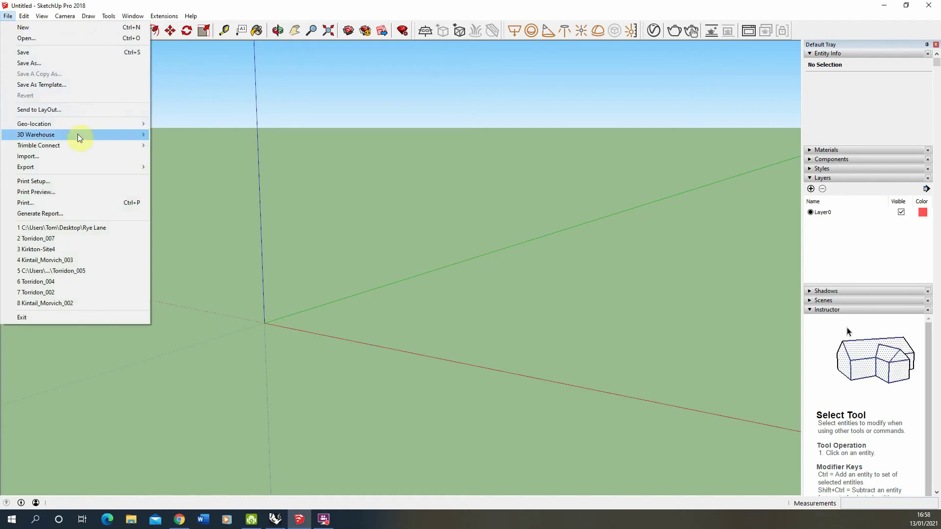
mouse_move(65, 126)
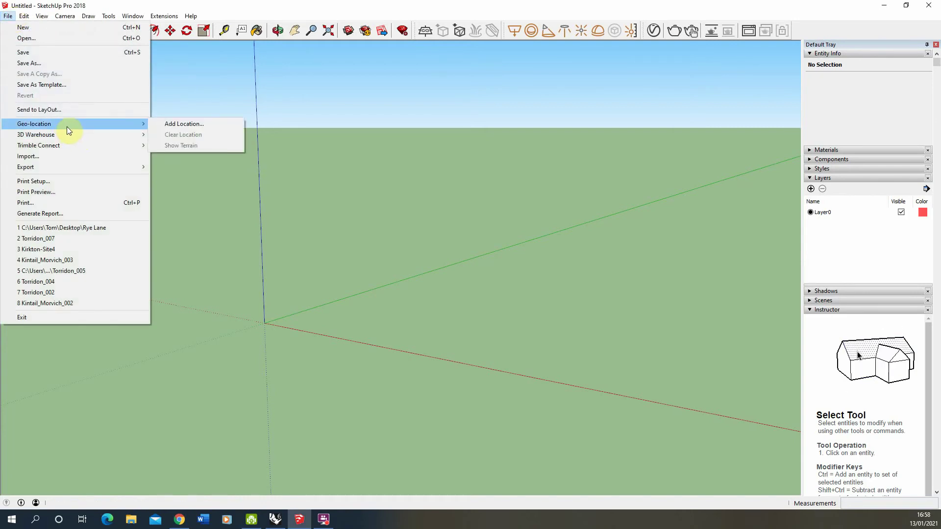
left_click(180, 125)
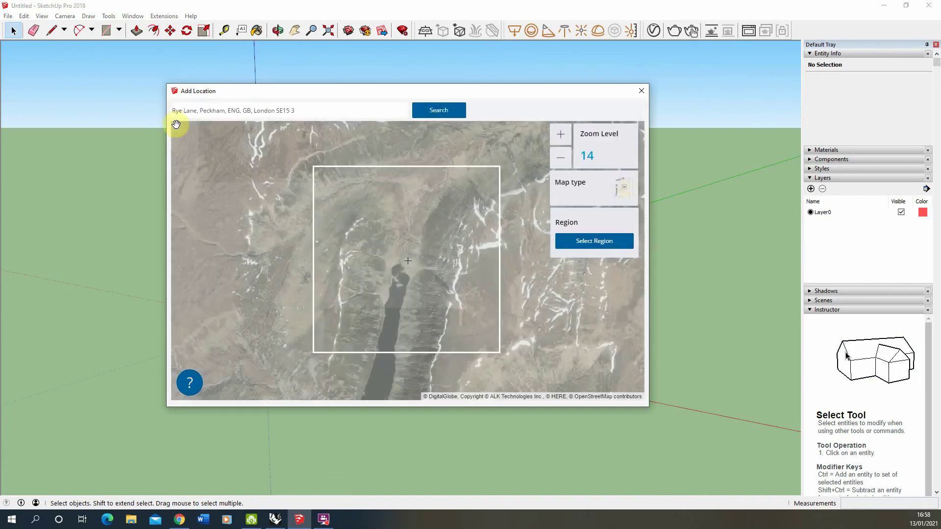
scroll(406, 244, "down", 1)
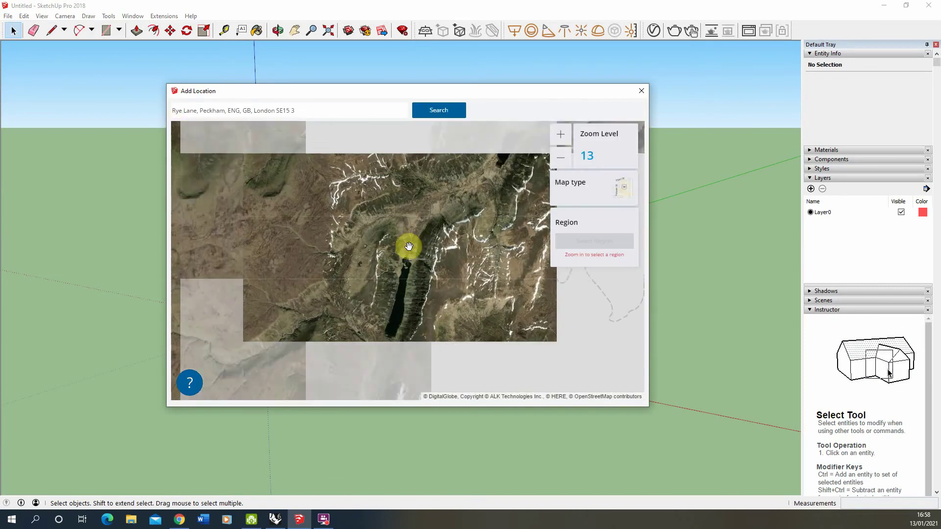
scroll(417, 255, "up", 1)
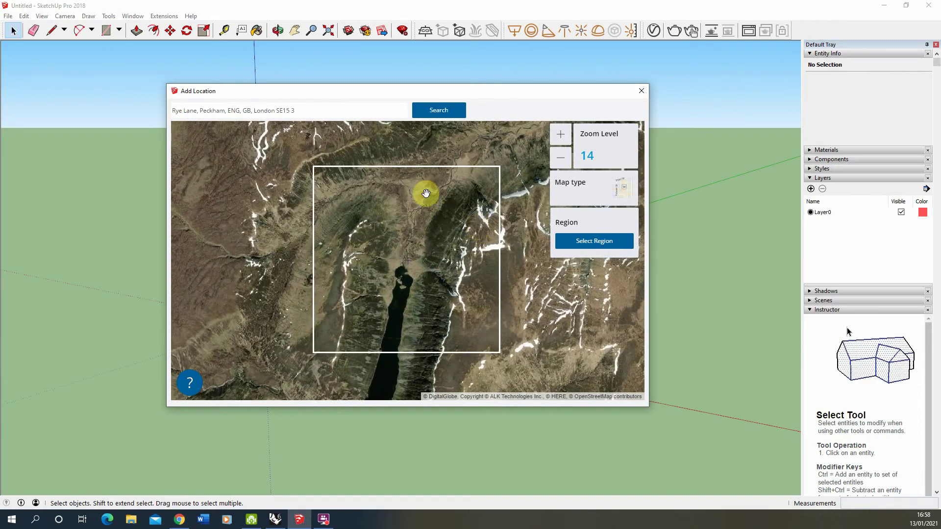
left_click(594, 242)
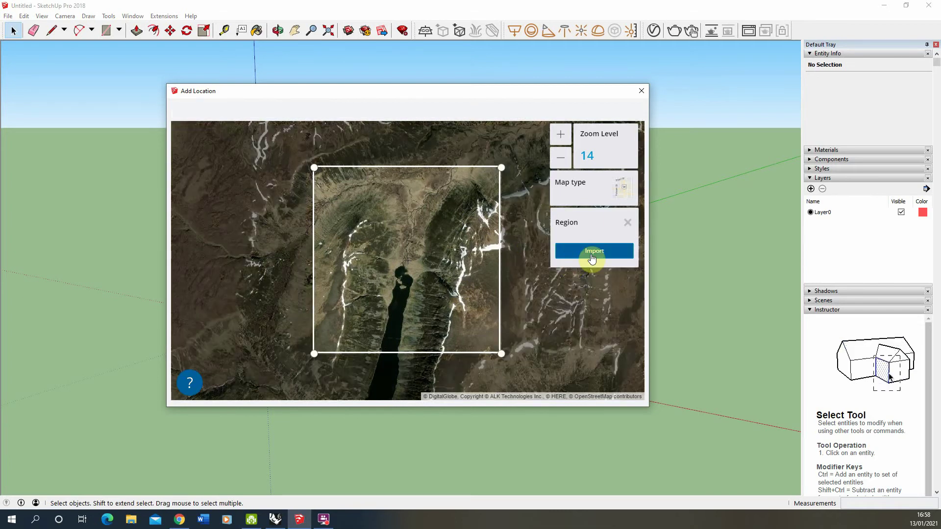
Step: Import the selected region as a flat lake-valley snapshot and select its group
left_click(593, 252)
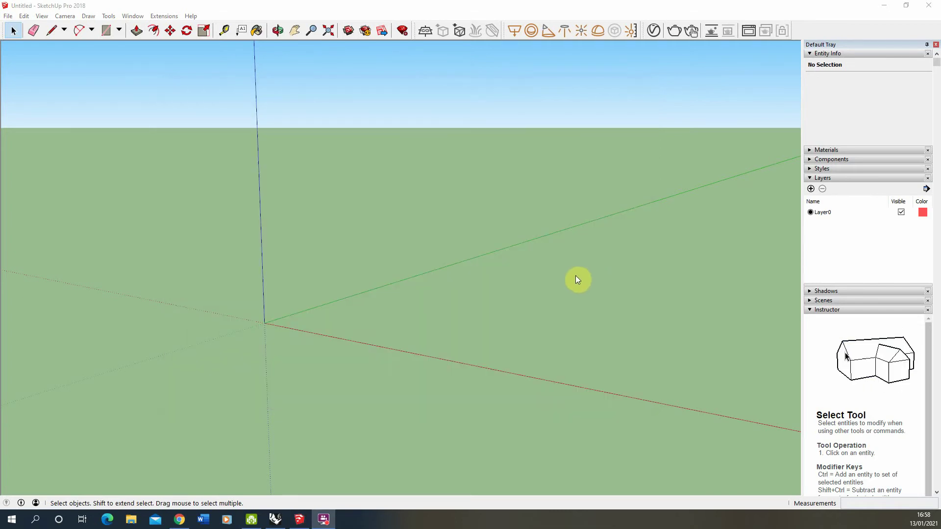
scroll(389, 315, "down", 3)
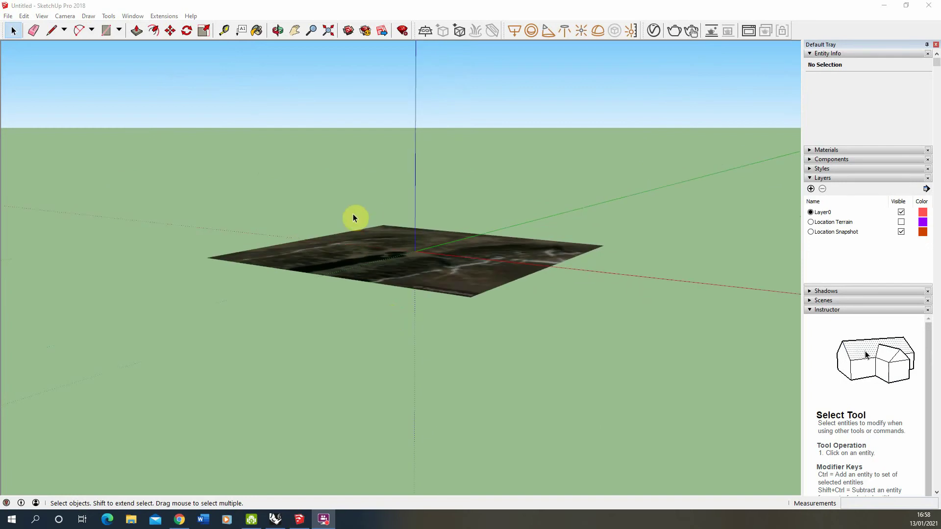
middle_click_drag(347, 193, 390, 280)
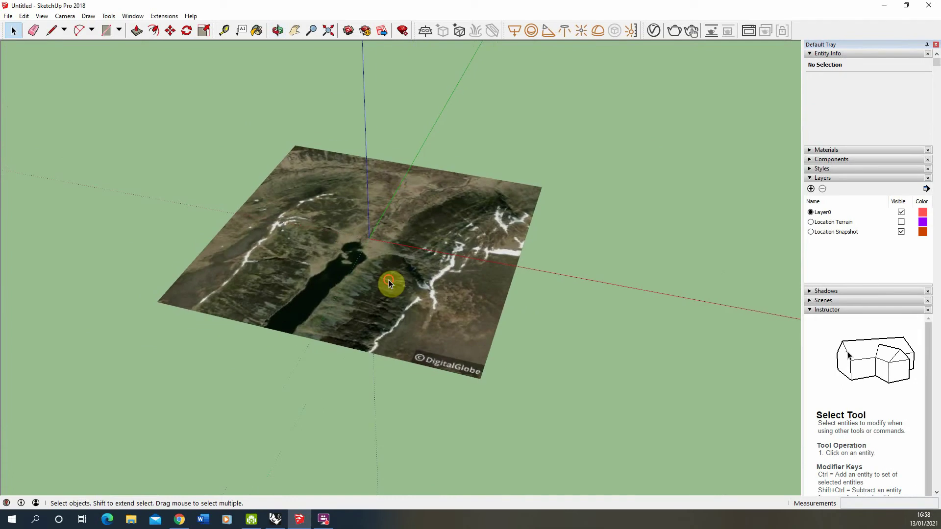
left_click(398, 251)
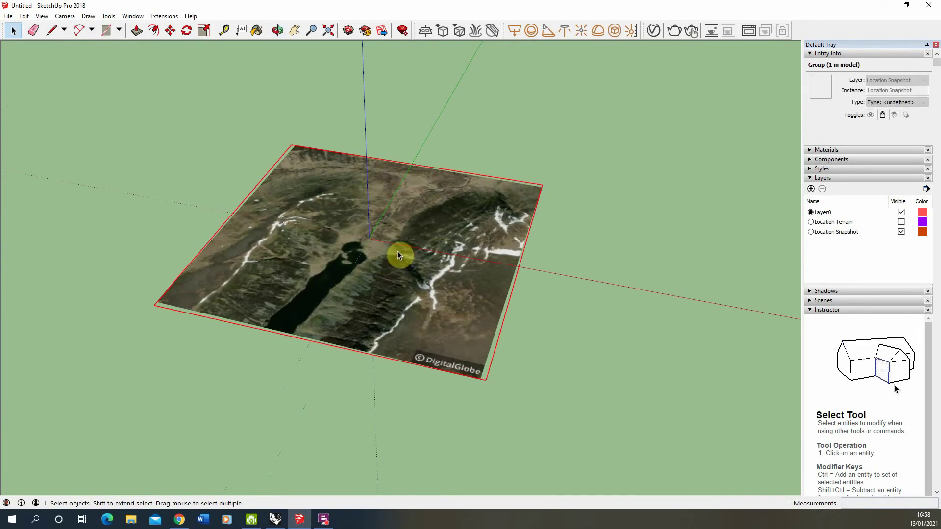
middle_click_drag(334, 206, 126, 115)
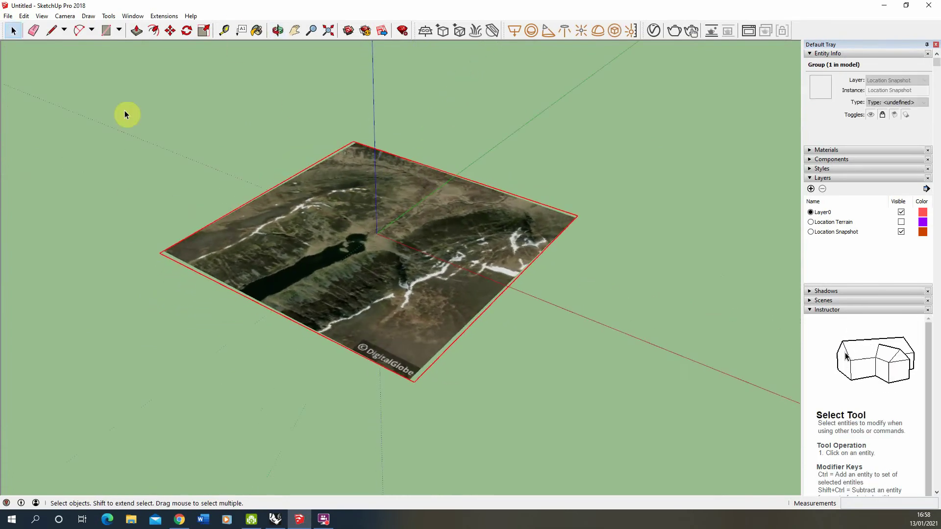
Step: Show the 3D terrain through Geo-location and select the raised terrain group
left_click(8, 15)
mouse_move(49, 125)
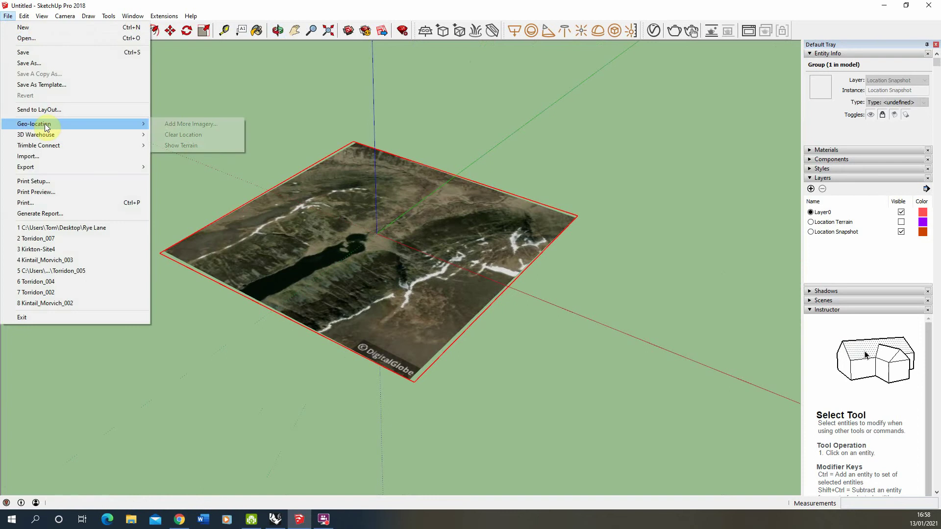
left_click(203, 145)
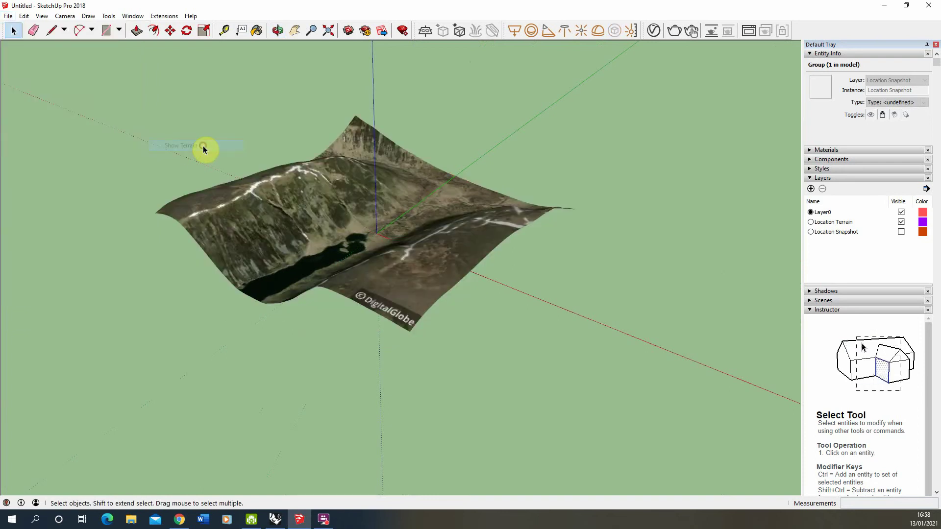
middle_click_drag(195, 232, 611, 241)
left_click(365, 237)
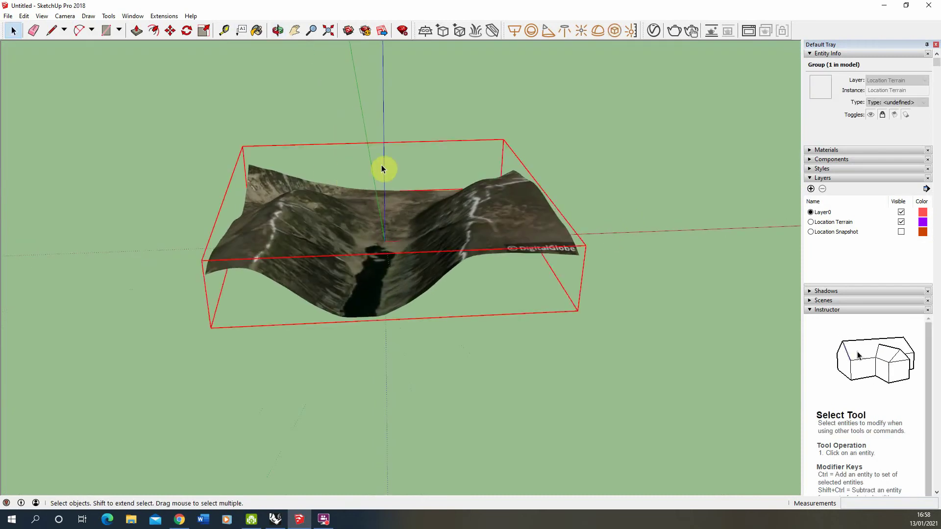
Step: Export the terrain as a 3D DWG named Terrain, replacing the existing Terrain.dwg
left_click(9, 16)
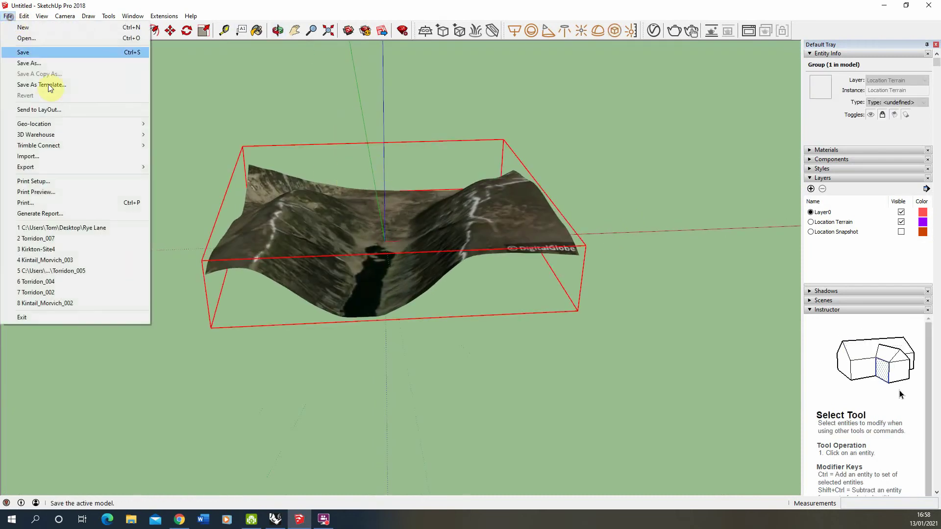
mouse_move(48, 167)
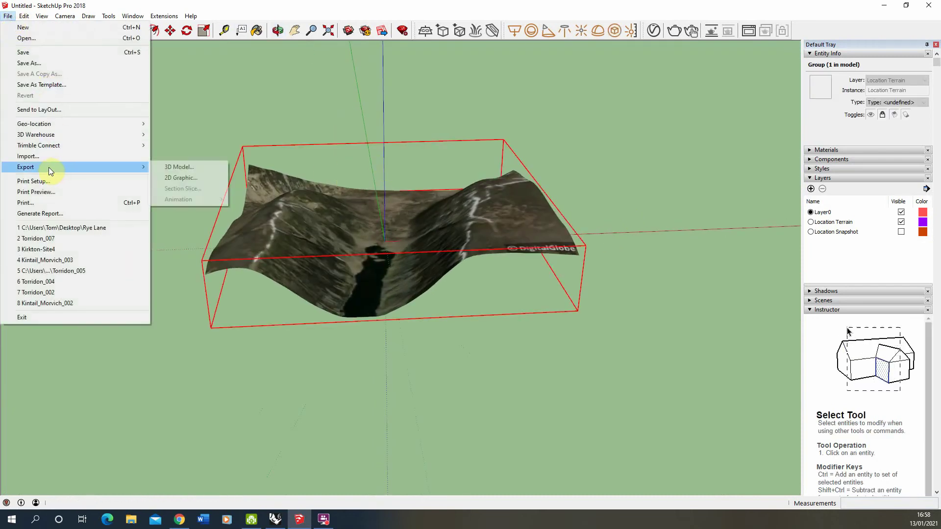
left_click(190, 164)
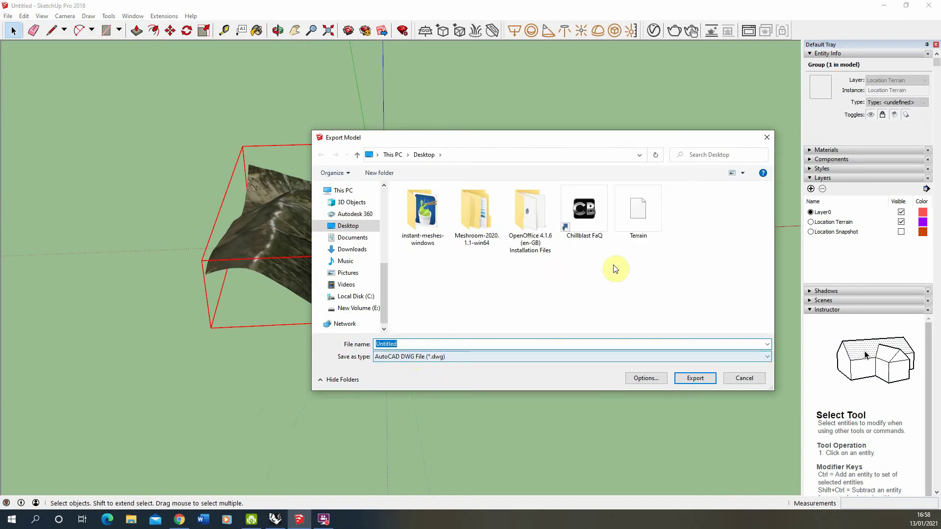
left_click(637, 213)
left_click(704, 380)
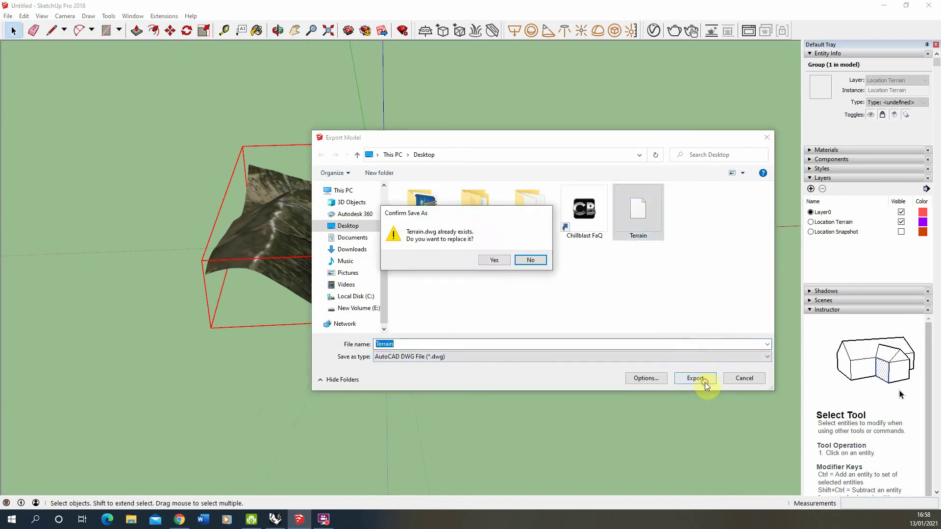
left_click(494, 260)
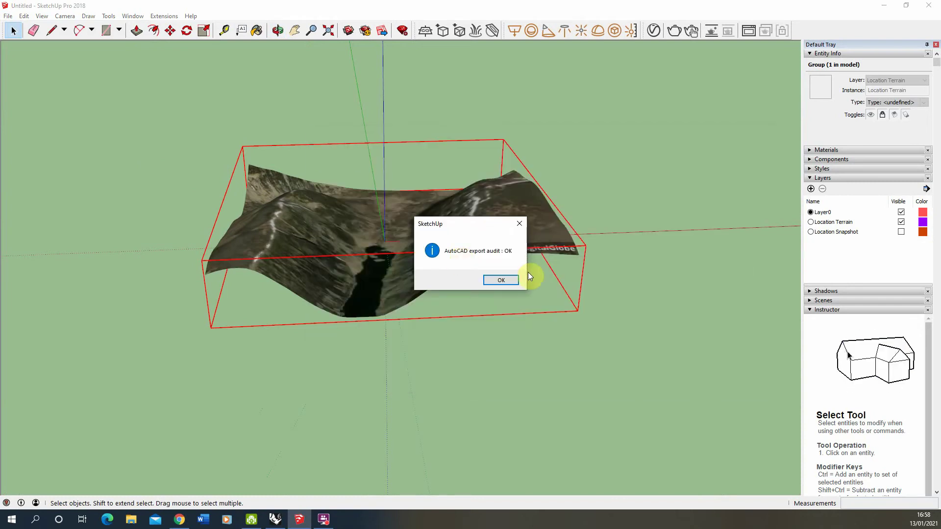
left_click(501, 280)
Step: In Rhino, close the Solid Creation toolbar and import Terrain.dwg with the default DWG/DXF options
left_click(274, 520)
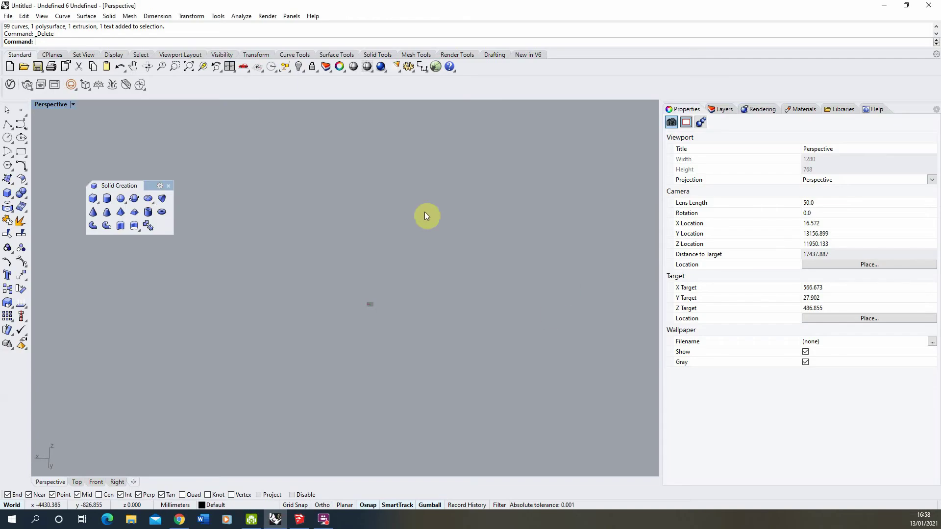
left_click(168, 186)
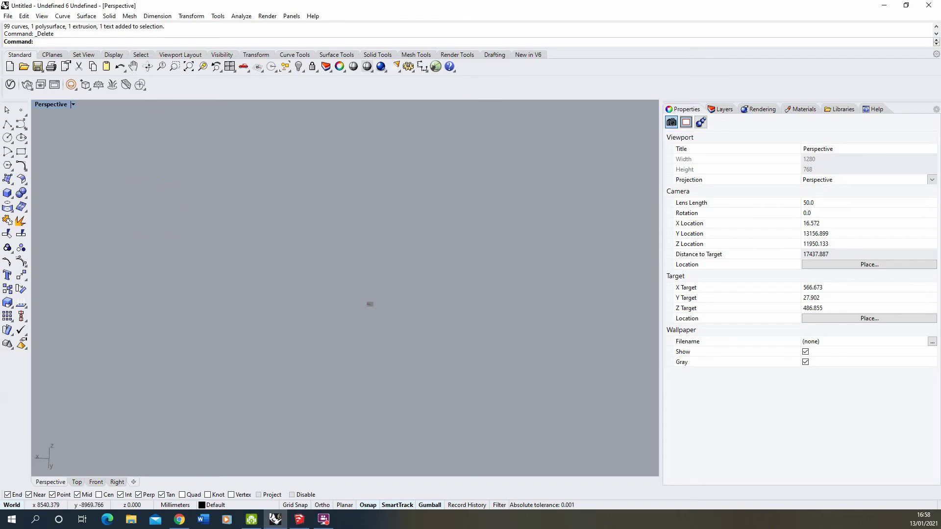
left_click(7, 16)
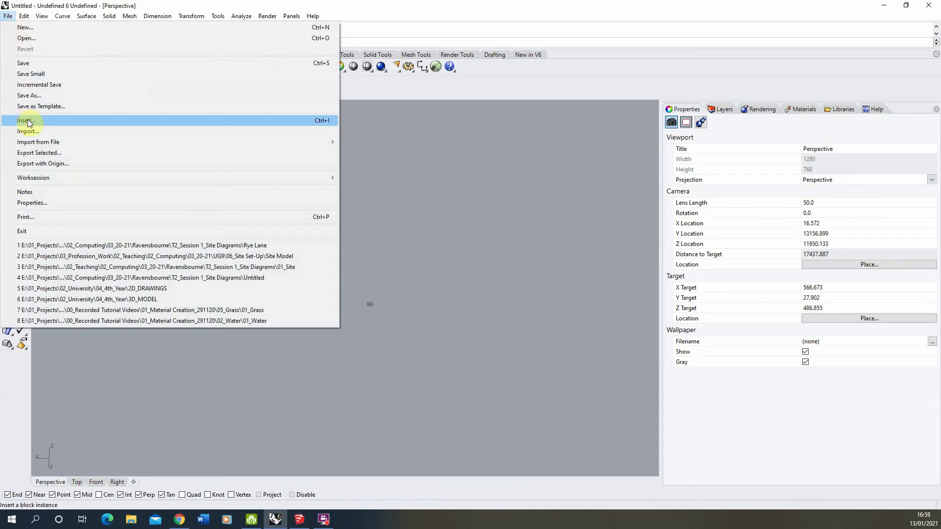
left_click(29, 132)
left_click(328, 100)
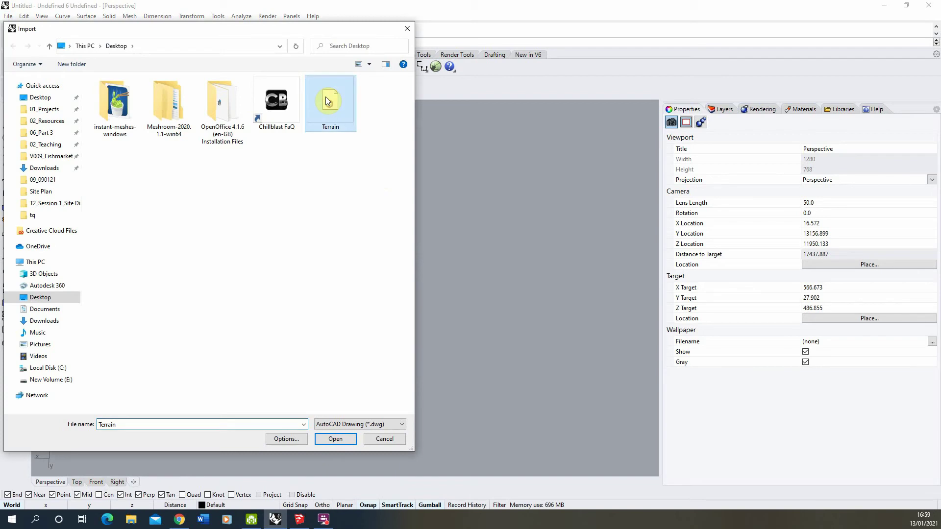
left_click(329, 440)
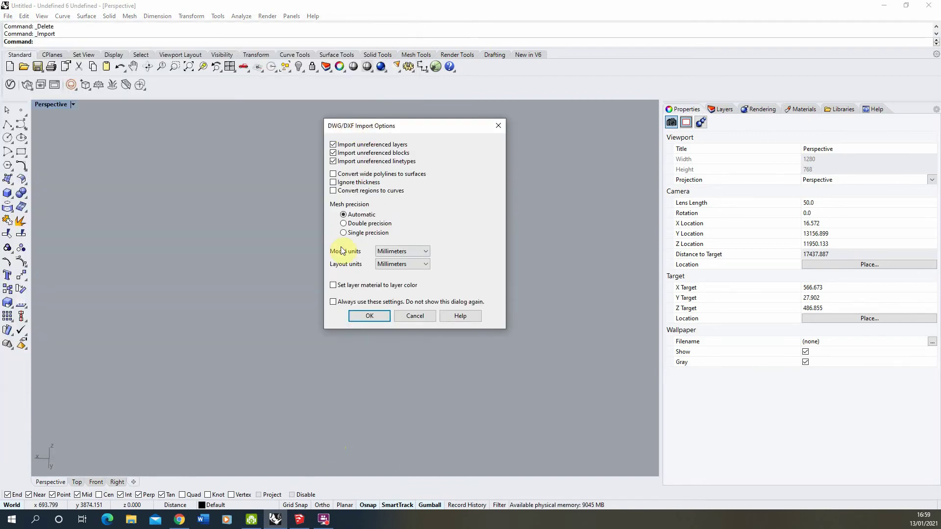
left_click(369, 316)
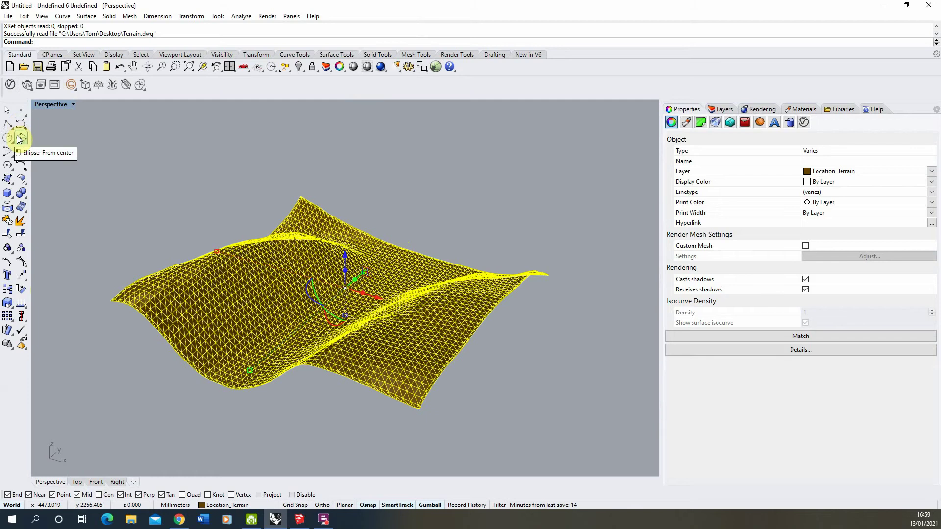
Step: Scale the imported terrain mesh by a factor of 1000 from a base point on it
left_click(7, 303)
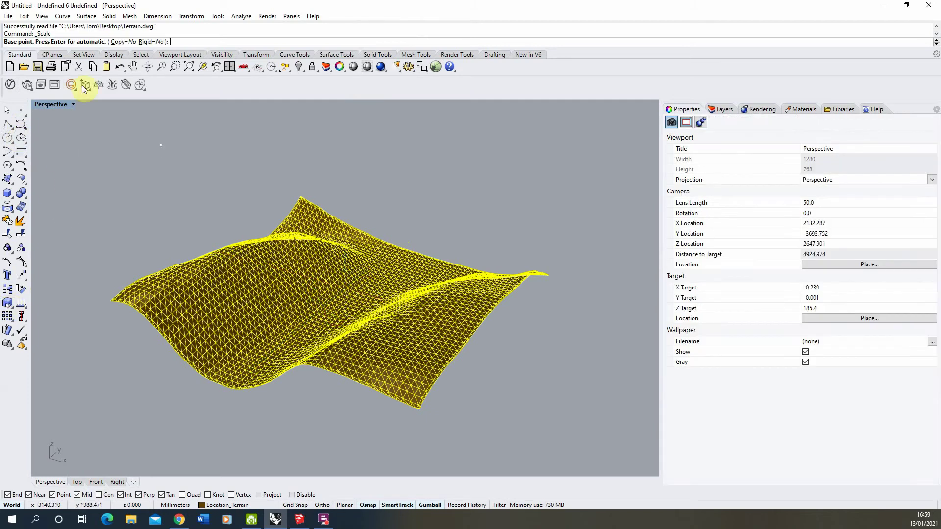
left_click(282, 319)
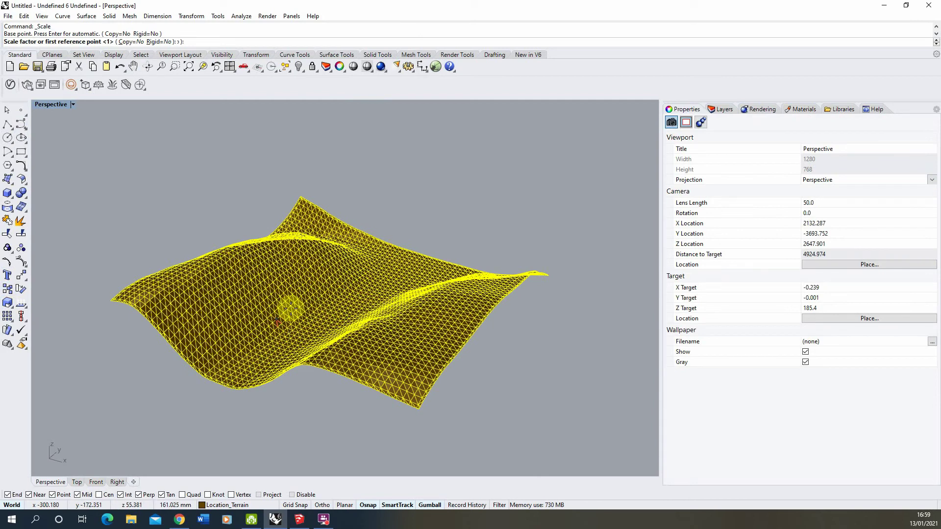
type("1")
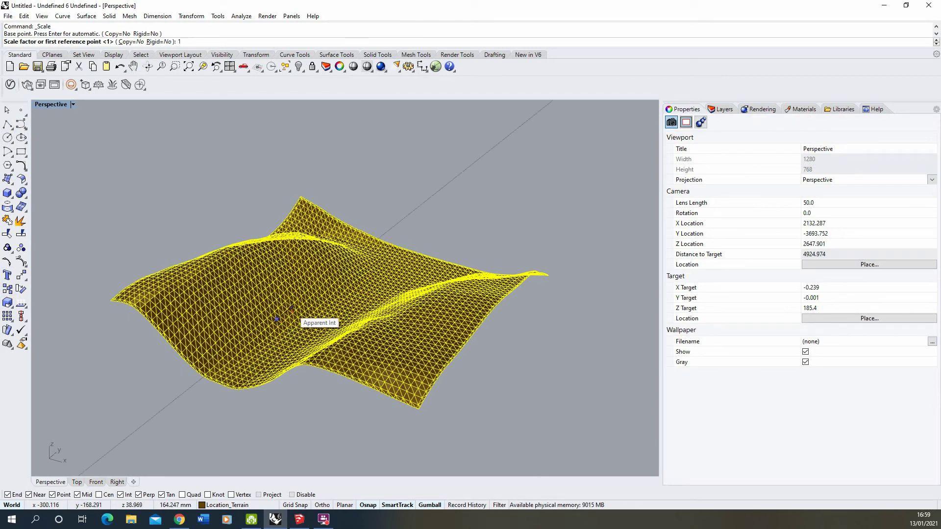
type("000")
right_click(292, 309)
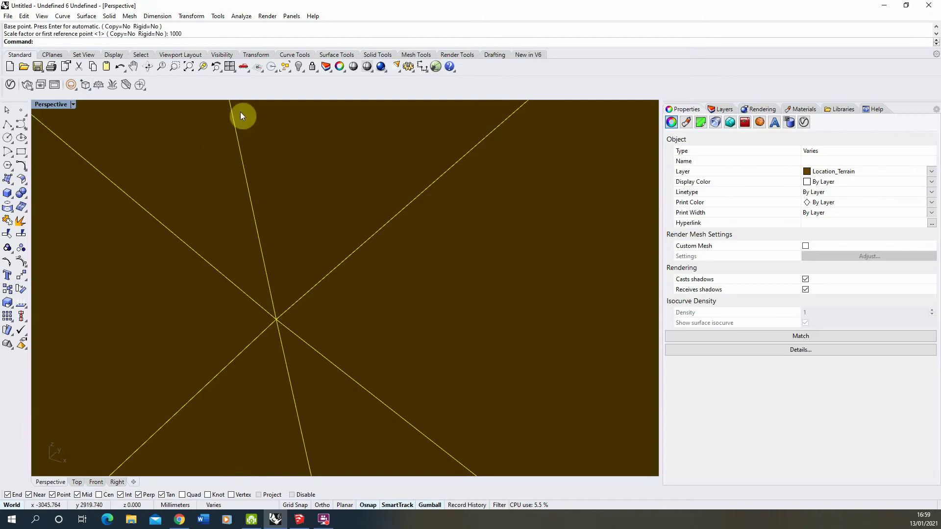
Step: Frame the whole terrain in the Perspective view and orbit to see it from the front
left_click(202, 67)
left_click(423, 208)
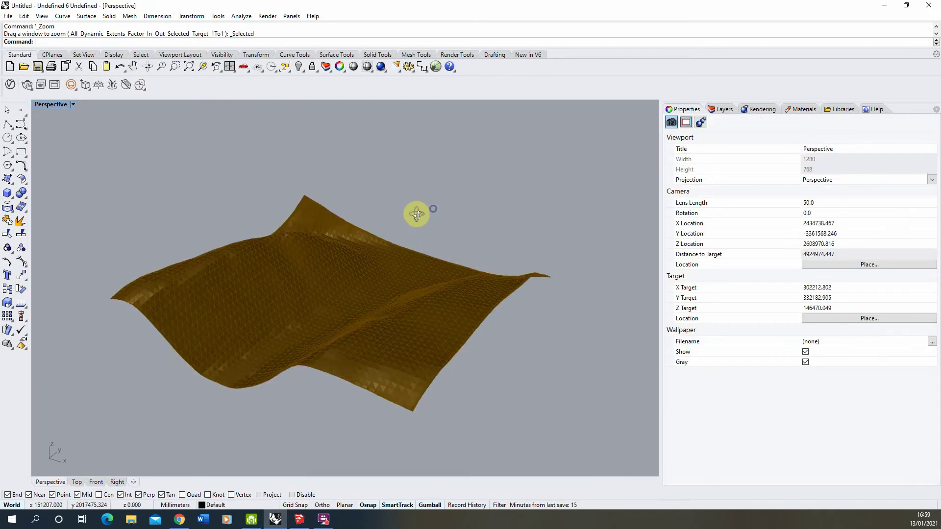
right_click_drag(416, 214, 55, 141)
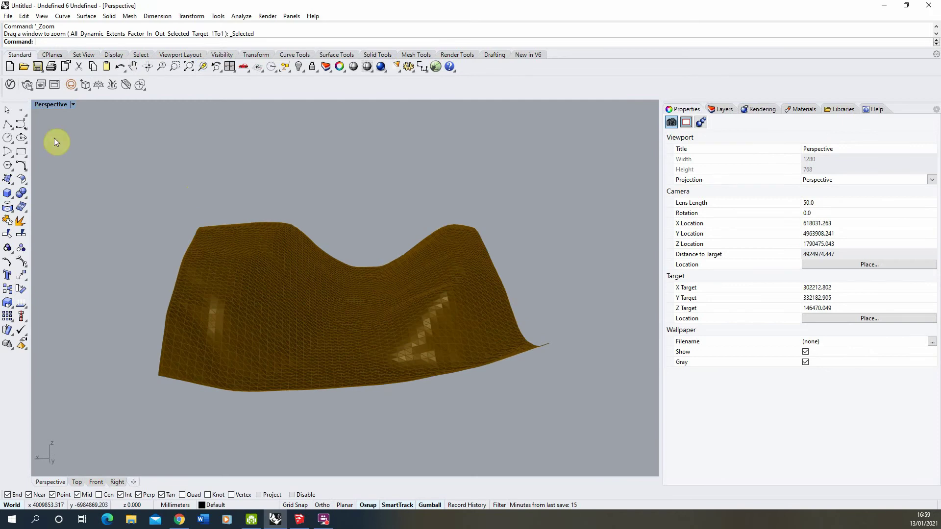
left_click(8, 193)
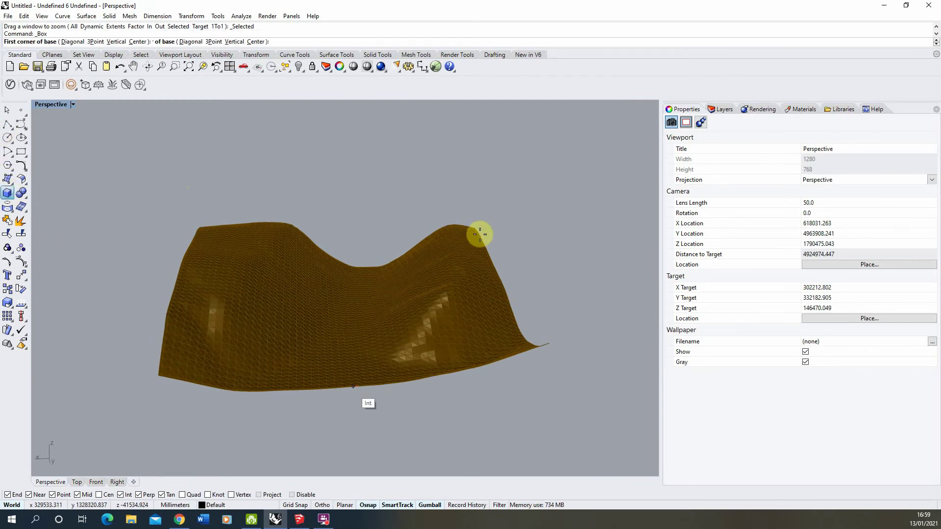
left_click(7, 110)
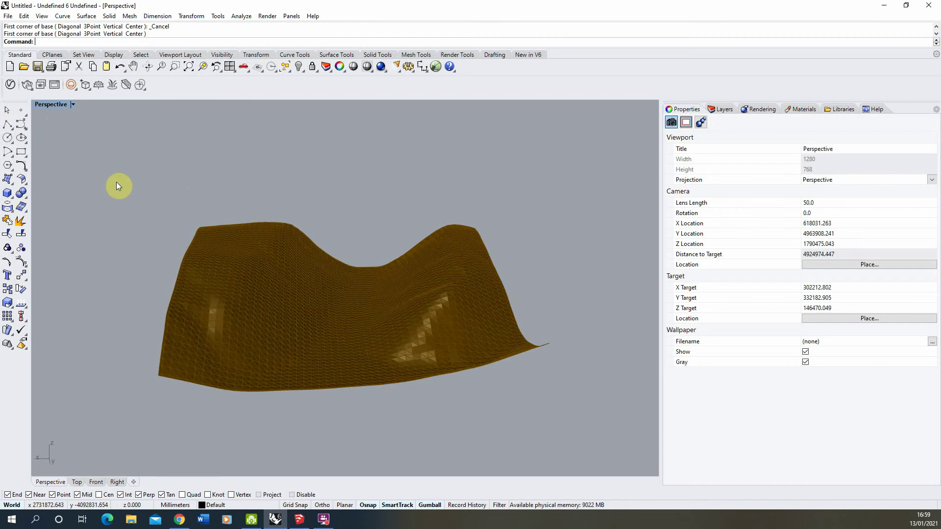
right_click_drag(118, 186, 386, 187)
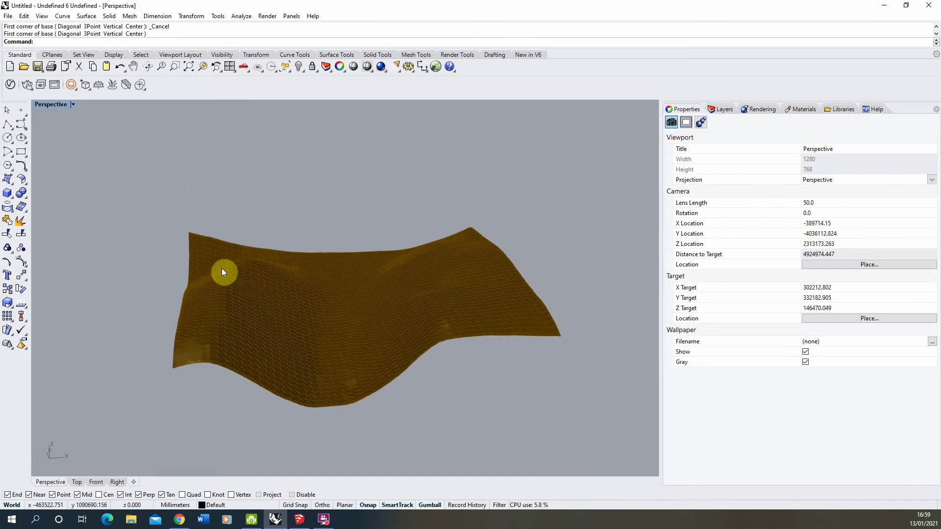
right_click_drag(223, 272, 565, 280)
scroll(236, 338, "up", 10)
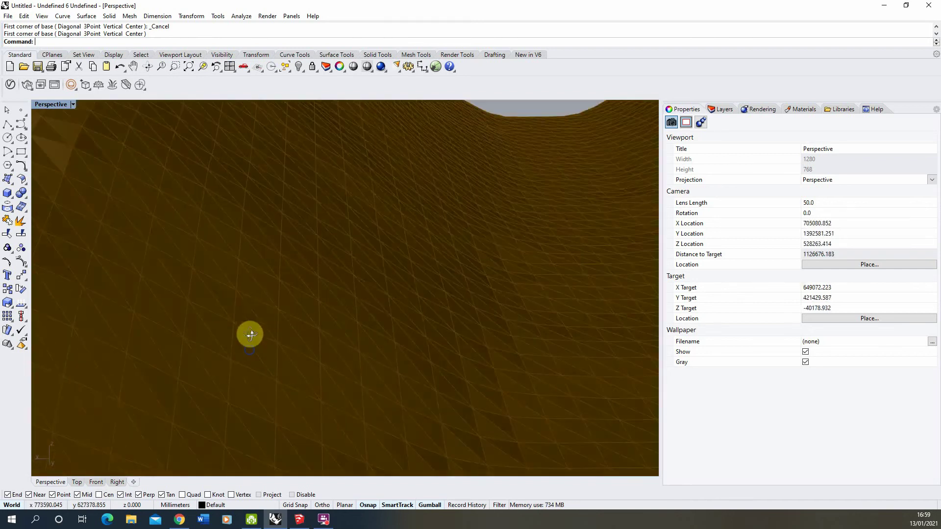
scroll(236, 327, "down", 5)
right_click_drag(248, 330, 292, 317)
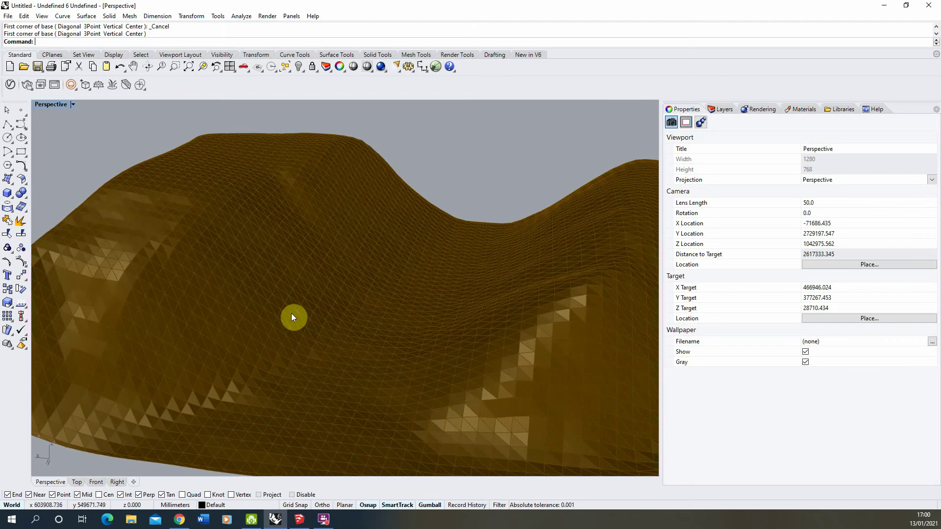
scroll(328, 335, "down", 3)
right_click_drag(384, 347, 425, 360)
left_click(371, 354)
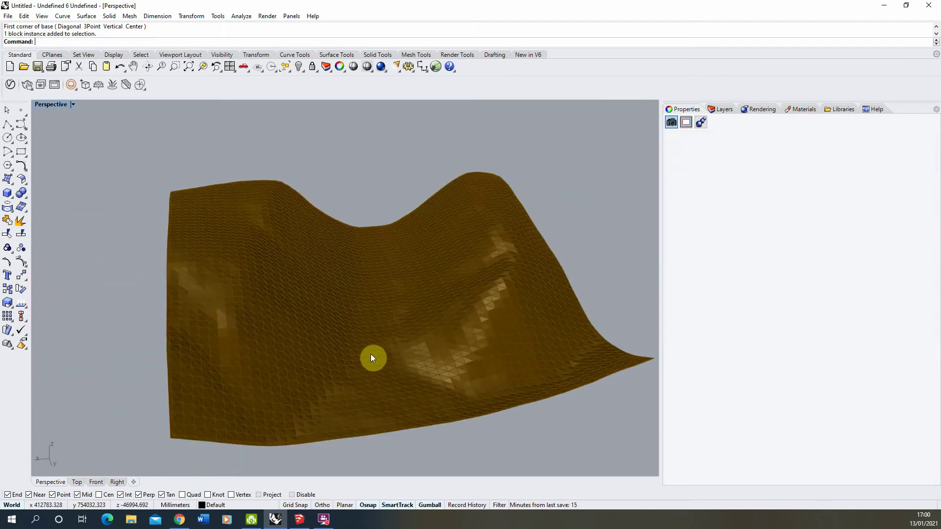
Step: Explode the selected terrain block into separate meshes and curves
right_click_drag(370, 341, 334, 371)
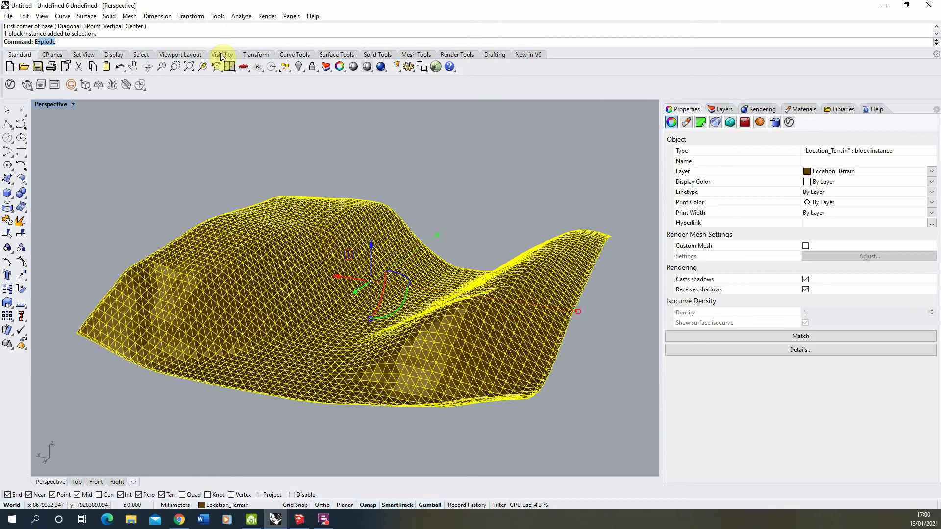
type("x")
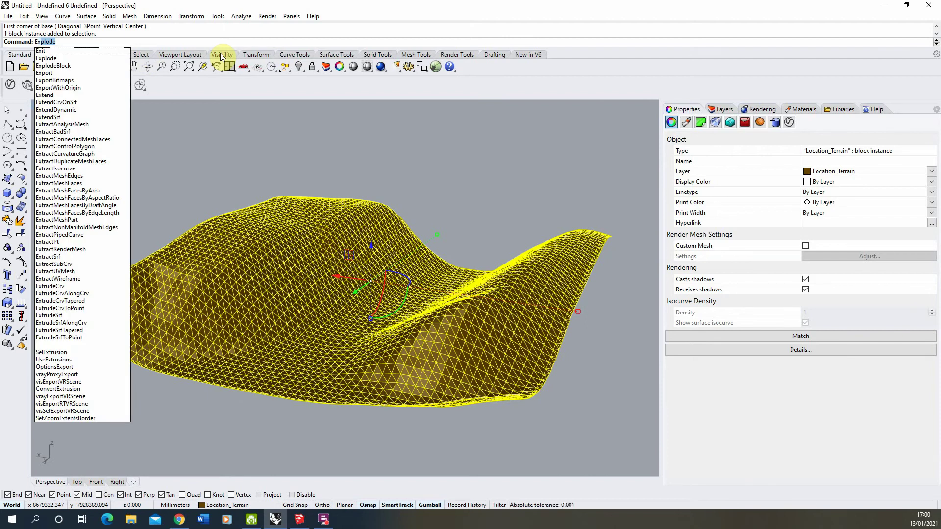
type("plo")
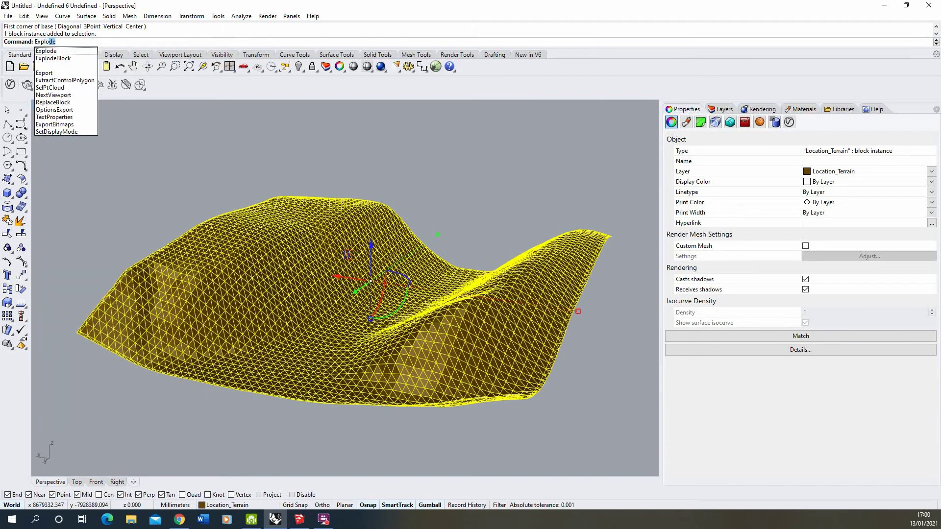
key("Return")
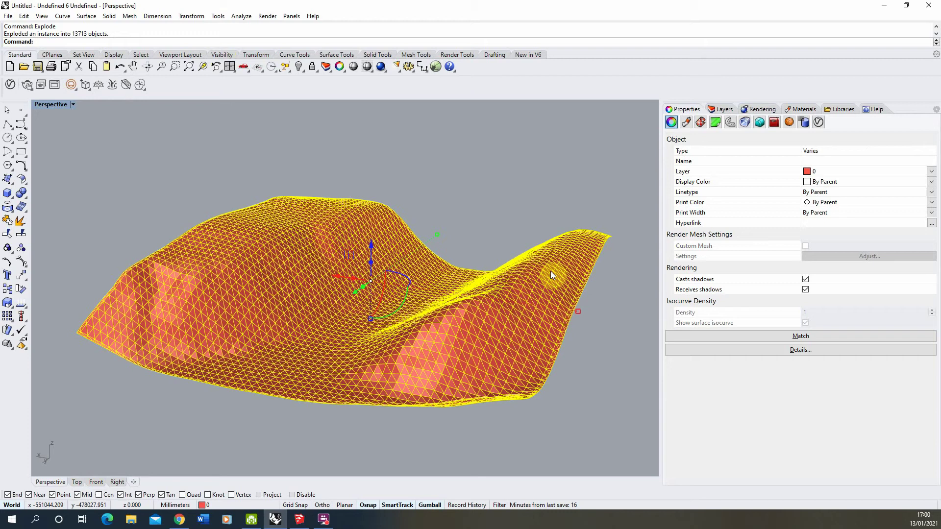
left_click(491, 213)
Step: Select a couple of exploded mesh faces to inspect them
scroll(443, 360, "up", 5)
scroll(443, 360, "up", 3)
left_click(414, 346)
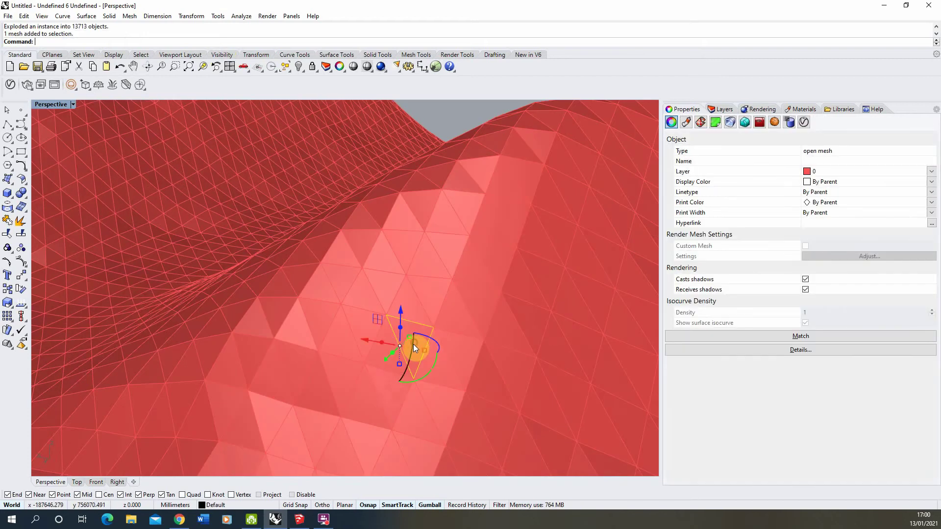
left_click(377, 356)
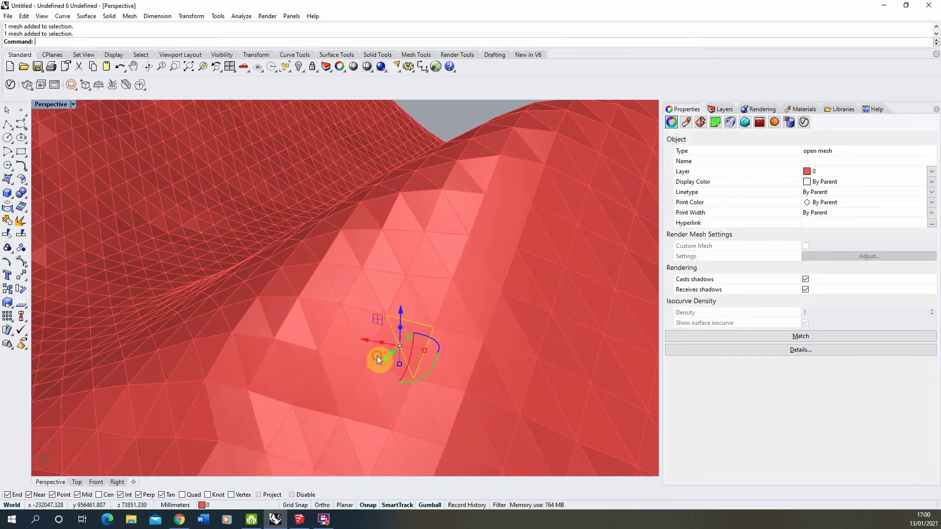
left_click(346, 320)
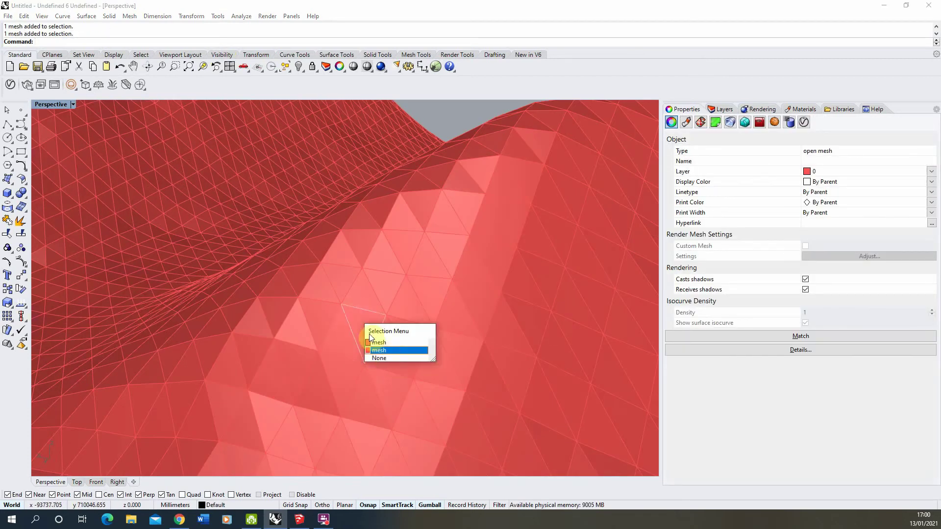
Step: Pick the edge curves lying along the mesh faces, then clear the selection
left_click(378, 342)
left_click(357, 309)
left_click(392, 335)
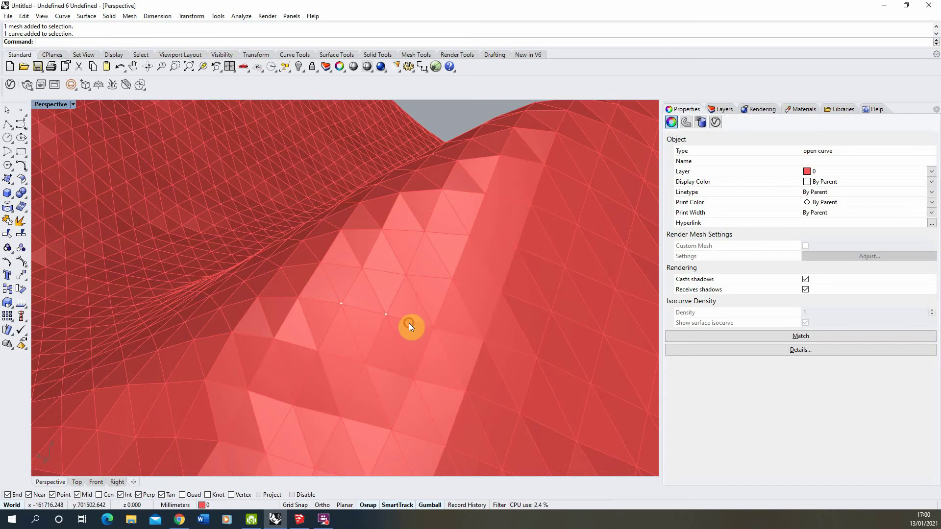
left_click(408, 322)
left_click(445, 347)
scroll(395, 338, "down", 5)
scroll(395, 338, "down", 2)
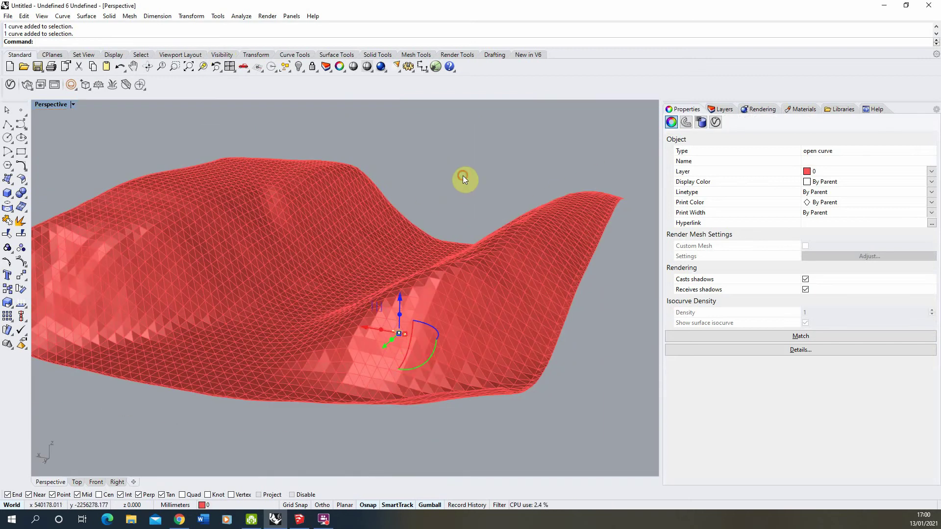
left_click(445, 202)
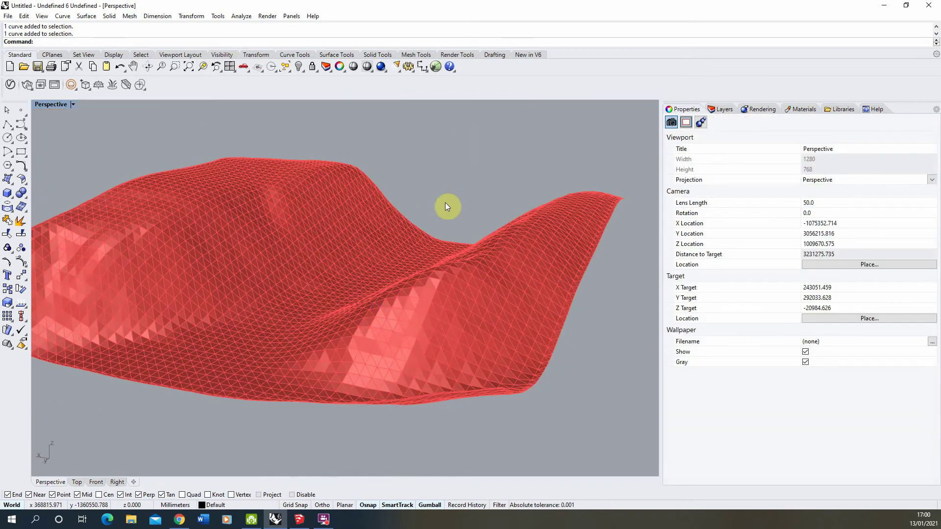
Step: Select all 8309 curves with SelCrv and delete them, leaving only the mesh faces
type("Sel")
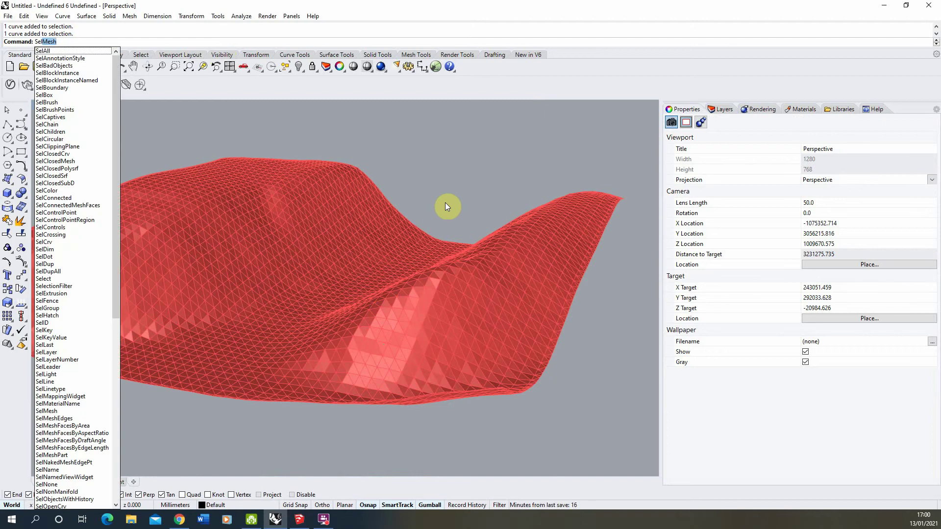
type("Crv")
key("Return")
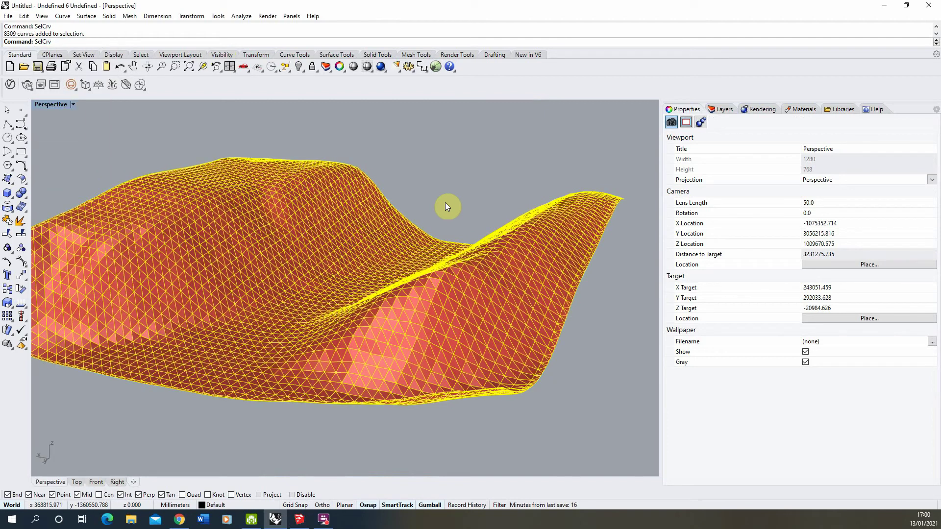
key("Delete")
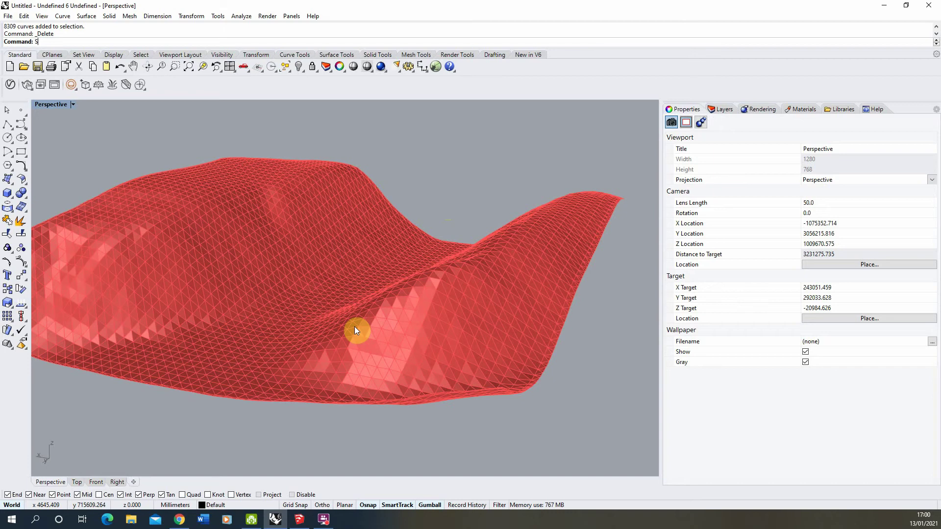
key("Escape")
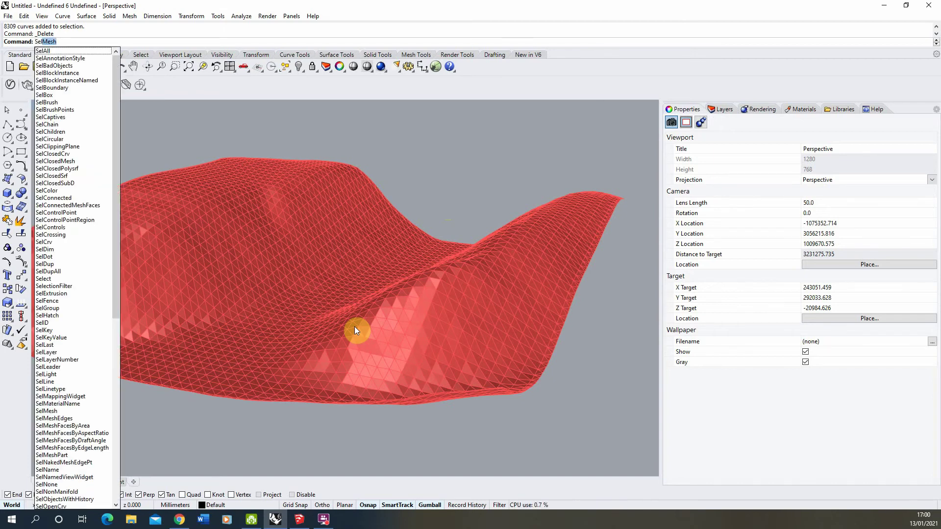
Step: Select all meshes and convert the 5404 faces to NURBS surfaces with MeshToNURB
key("Return")
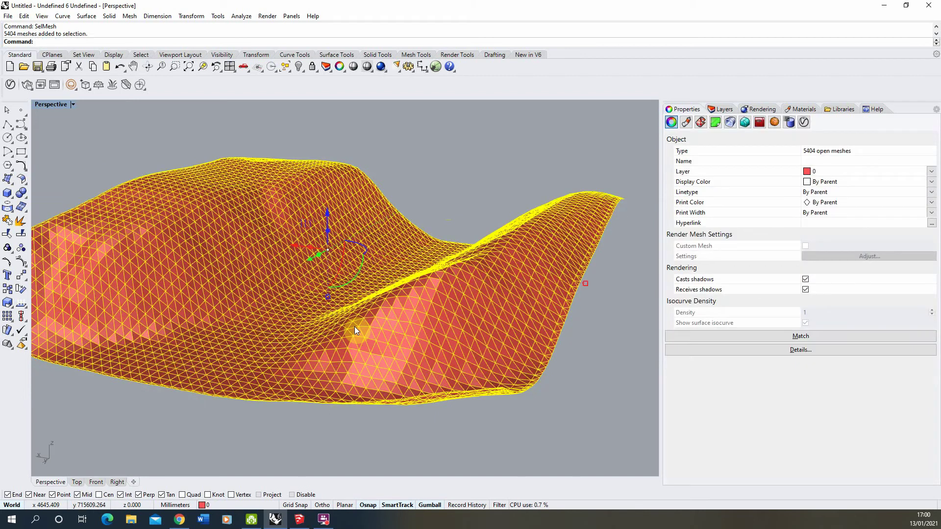
type("MeshToNURB")
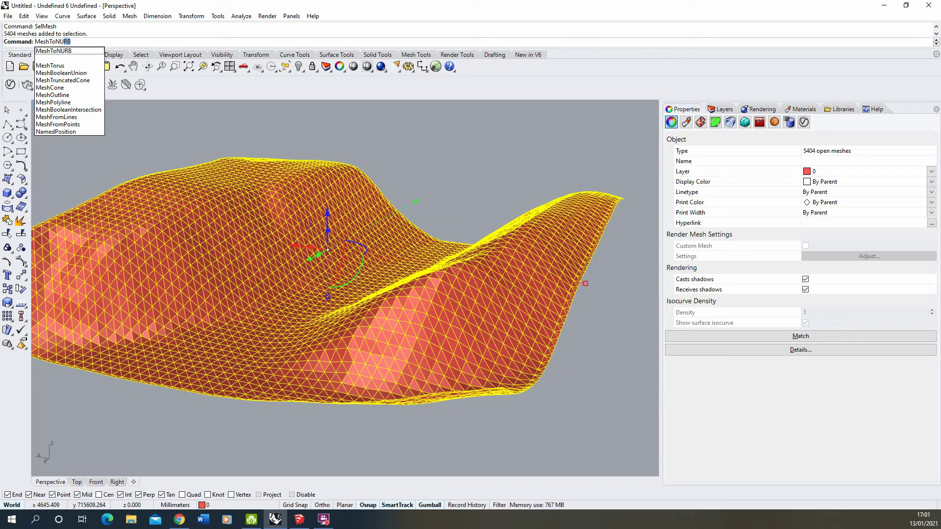
key("Return")
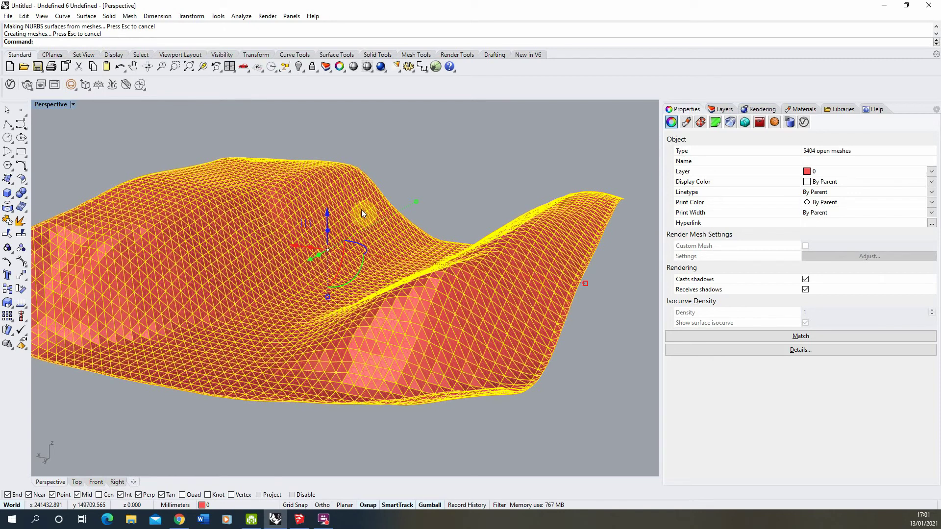
Step: Check a face's overlap list to confirm surfaces now sit over the meshes
left_click(410, 154)
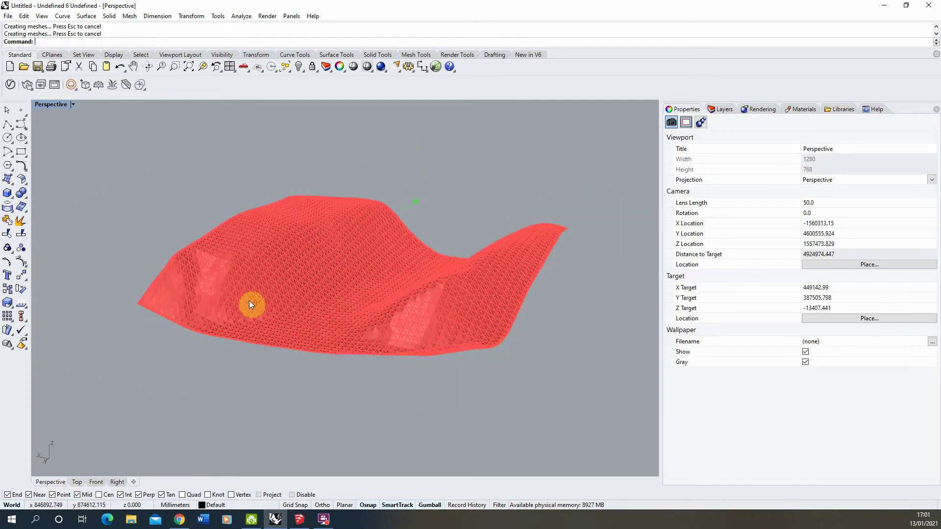
scroll(249, 301, "up", 8)
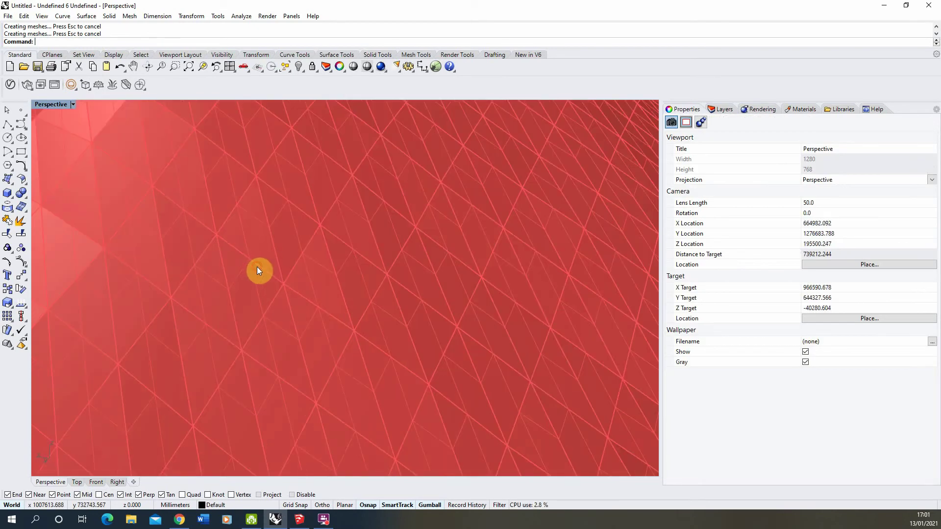
left_click(258, 270)
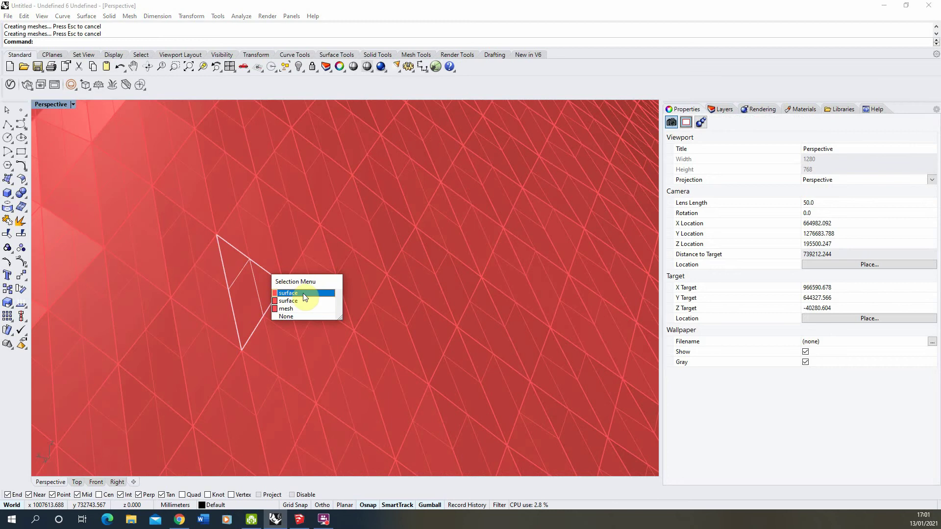
left_click(294, 317)
scroll(294, 319, "down", 7)
Step: Select every remaining mesh with SelMesh and delete them
type("SelMesh")
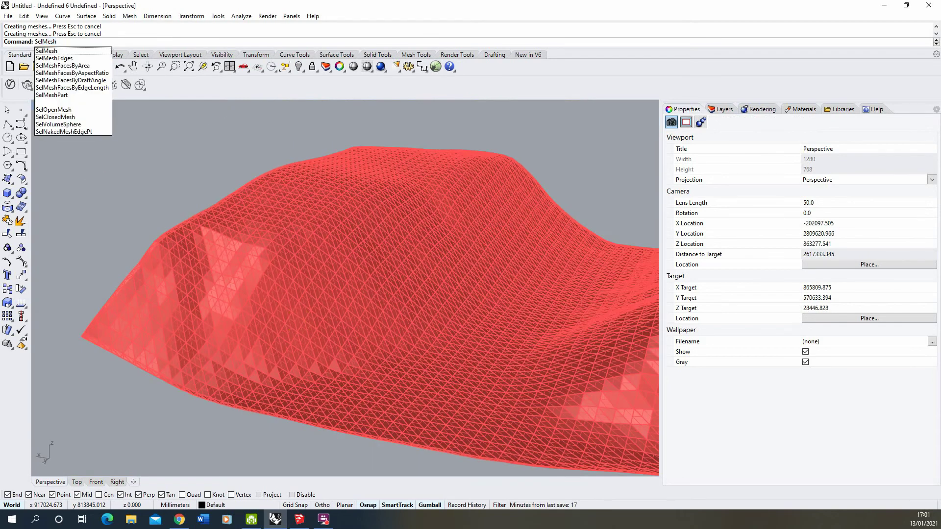
key("Return")
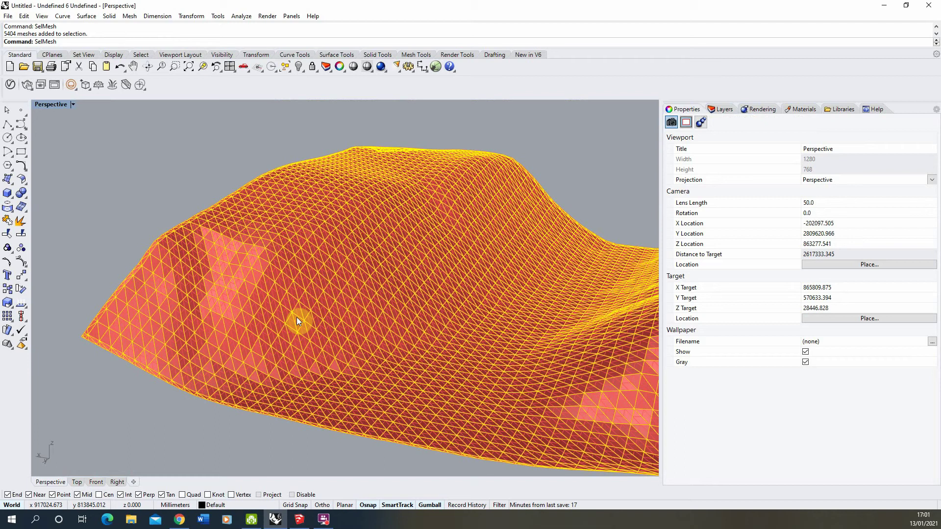
scroll(198, 322, "down", 1)
key("Delete")
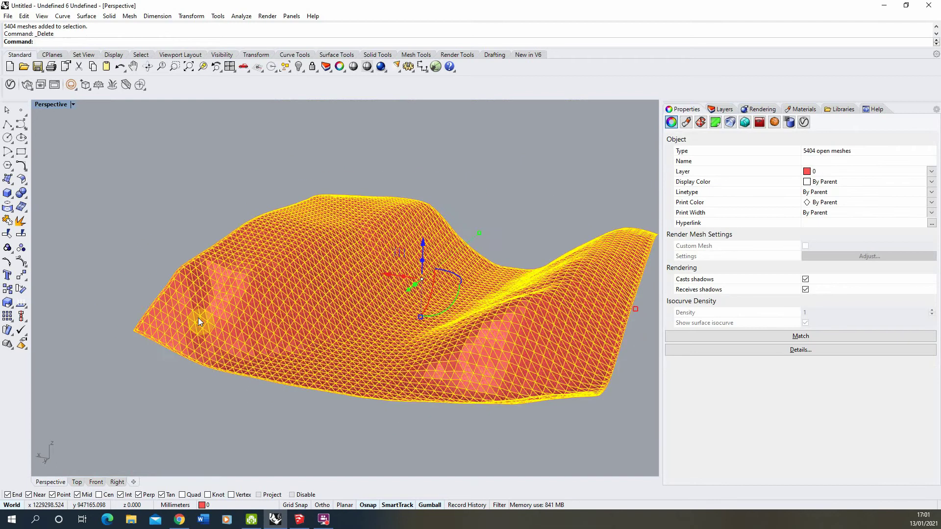
Step: Window-select all 5404 terrain surfaces and join them into one polysurface
scroll(489, 381, "up", 5)
left_click(489, 381)
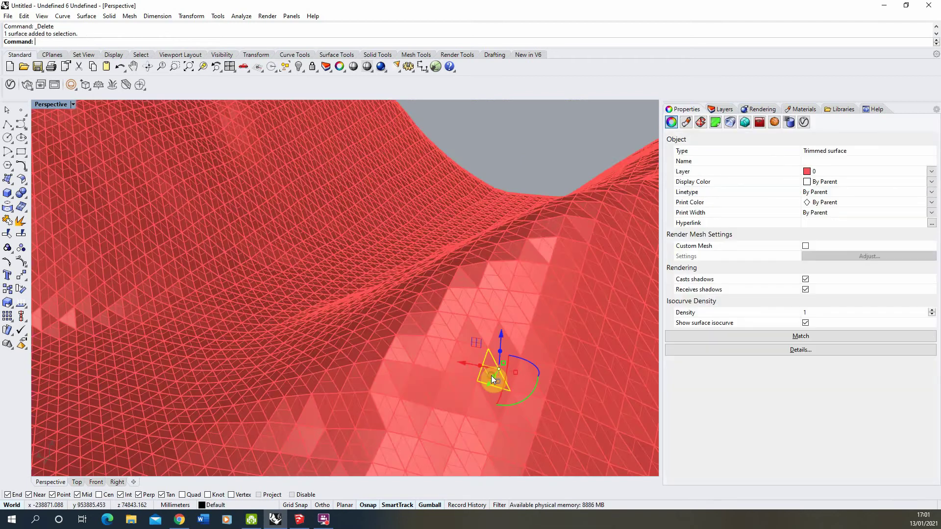
left_click(462, 399)
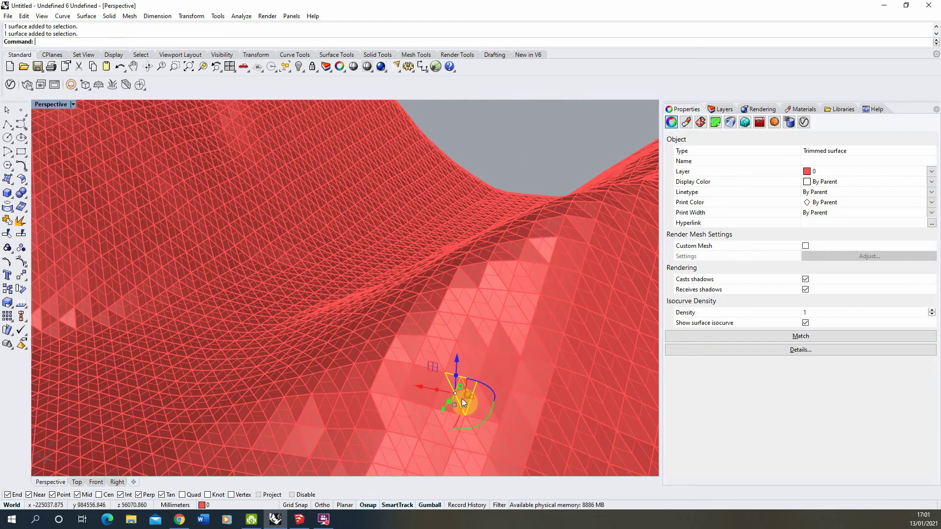
left_click(439, 429)
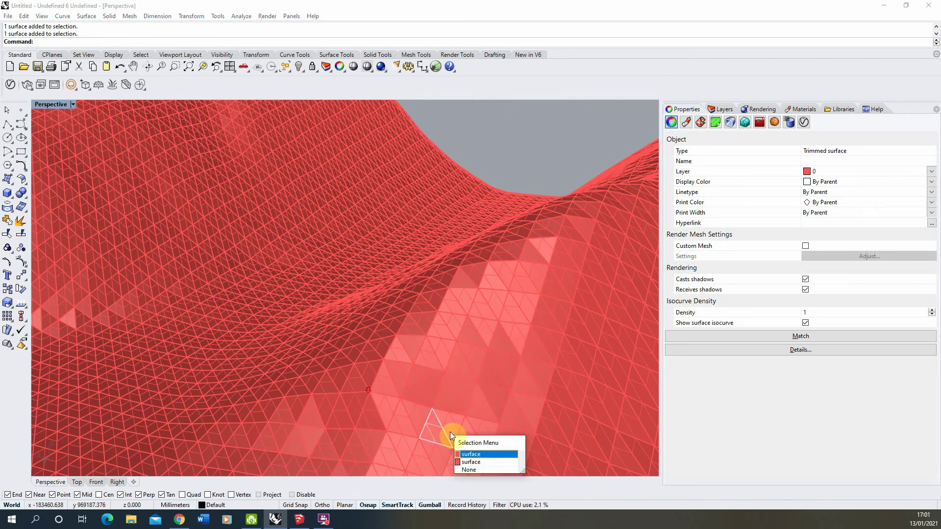
left_click(466, 181)
scroll(414, 267, "down", 6)
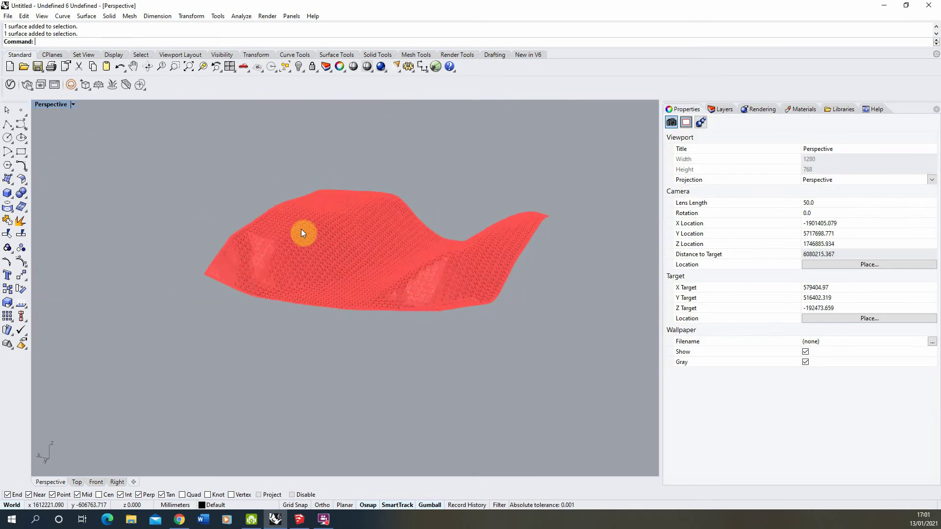
scroll(486, 196, "up", 2)
scroll(546, 164, "down", 2)
left_click_drag(619, 149, 116, 414)
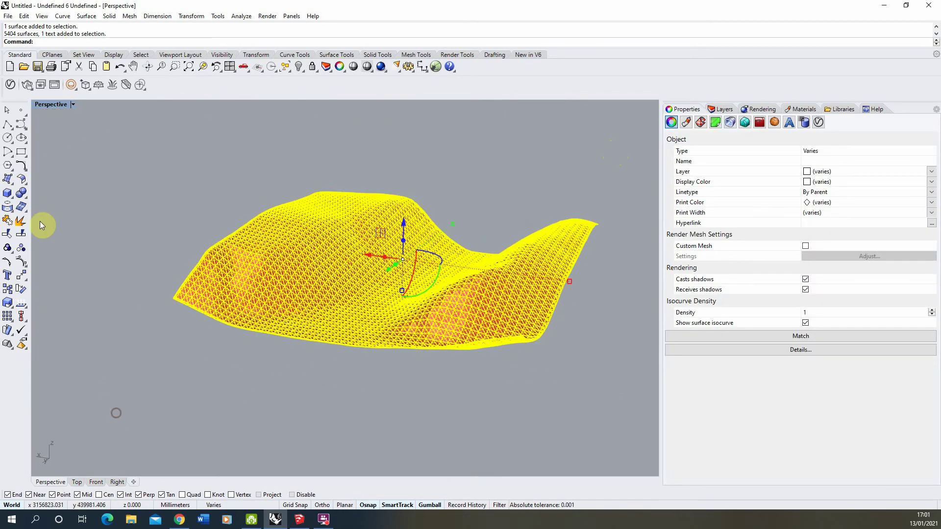
left_click(9, 222)
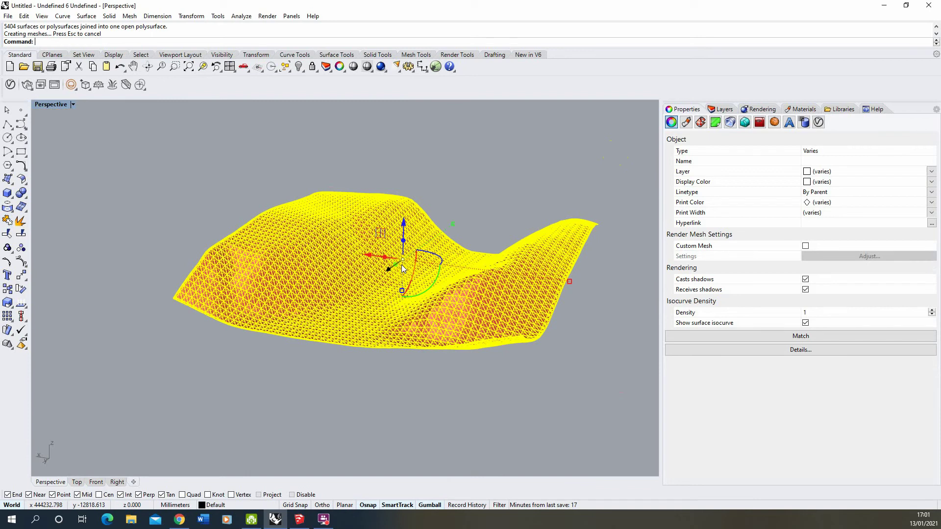
Step: Select the joined terrain polysurface to verify it, then deselect it
left_click(462, 163)
scroll(348, 257, "up", 3)
right_click_drag(350, 260, 402, 206)
left_click(316, 290)
left_click(431, 182)
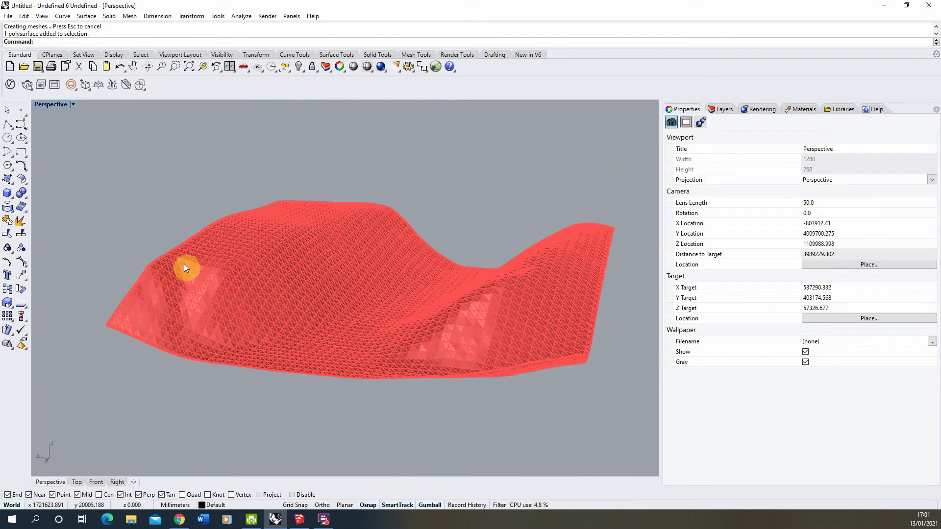
scroll(319, 327, "up", 3)
scroll(314, 316, "up", 3)
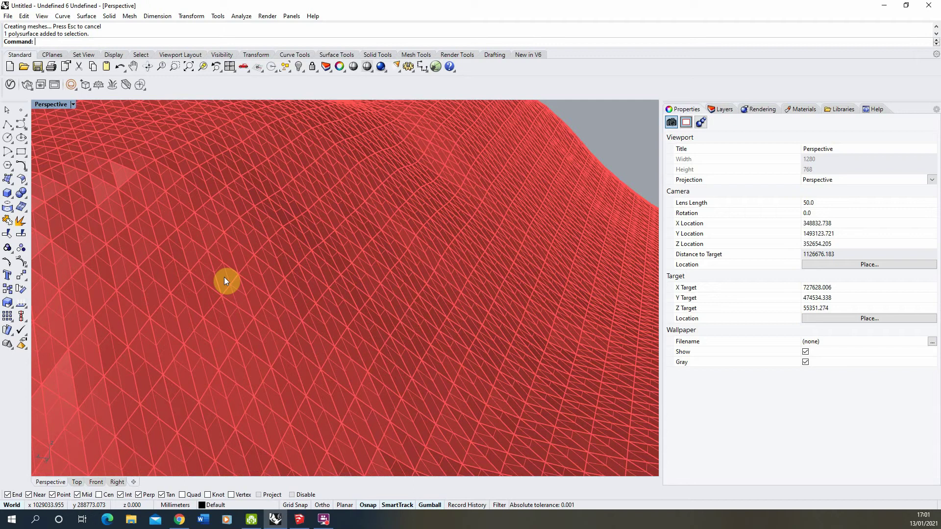
scroll(390, 324, "down", 5)
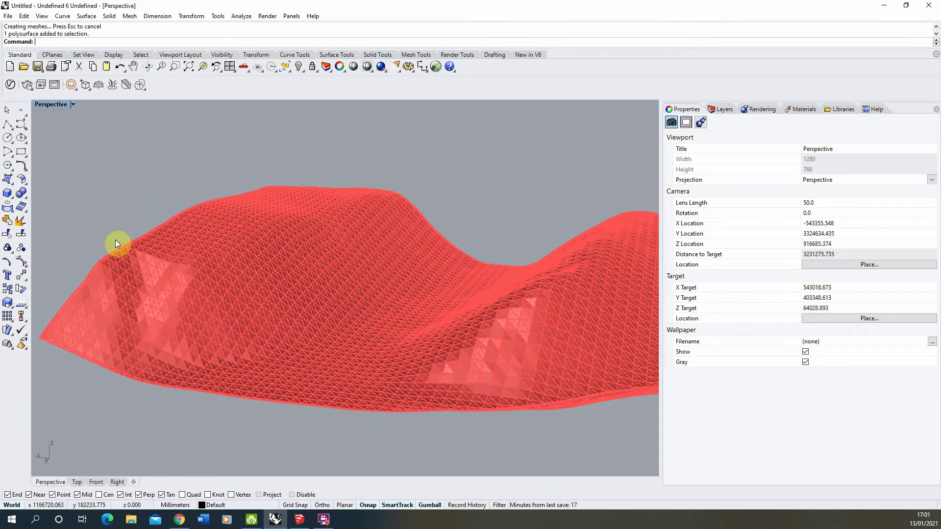
Step: Draw a trial box on the terrain corners, move it, then delete it
left_click(7, 193)
right_click_drag(183, 208, 226, 312)
scroll(226, 312, "down", 5)
right_click_drag(244, 237, 206, 237)
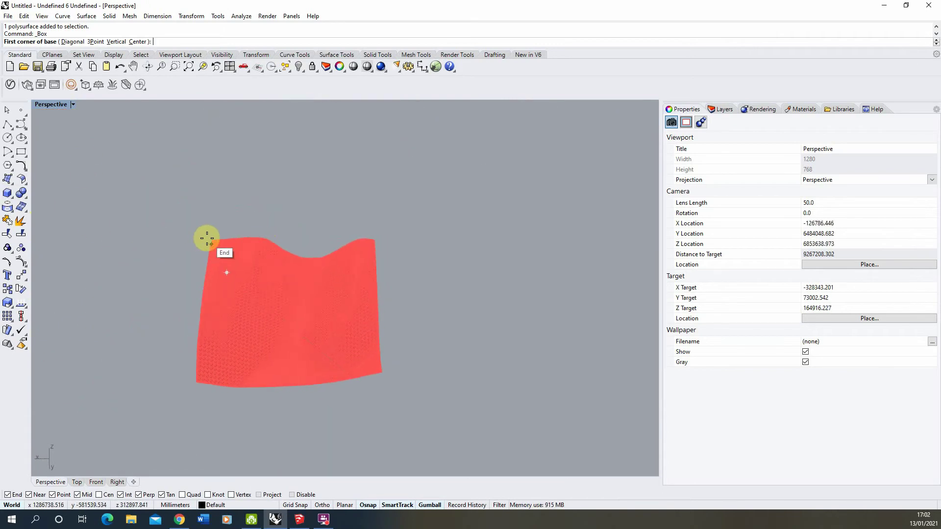
left_click(211, 241)
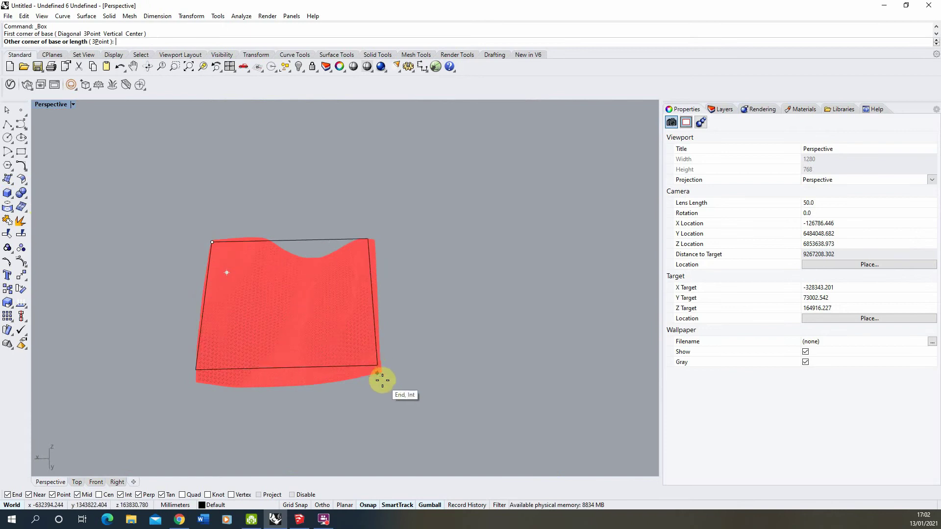
left_click(383, 378)
right_click_drag(378, 370, 374, 289)
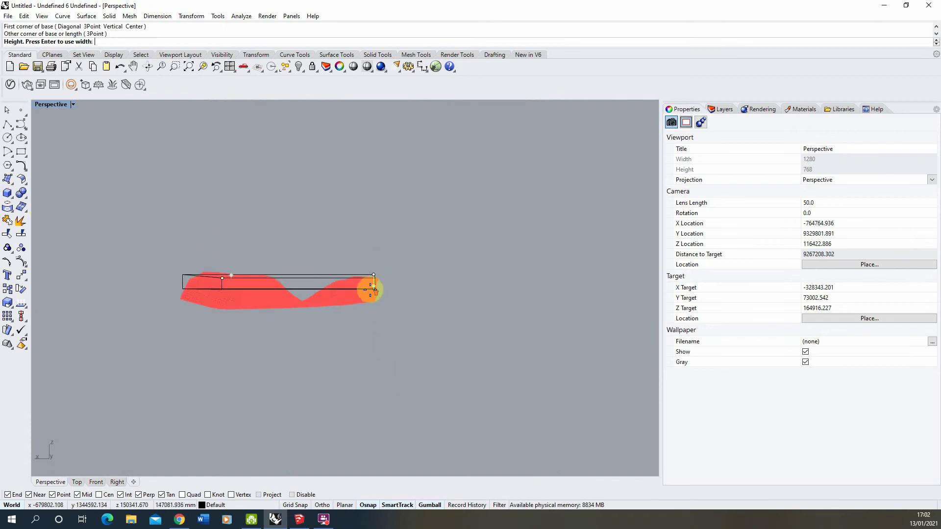
scroll(369, 309, "up", 2)
left_click(369, 338)
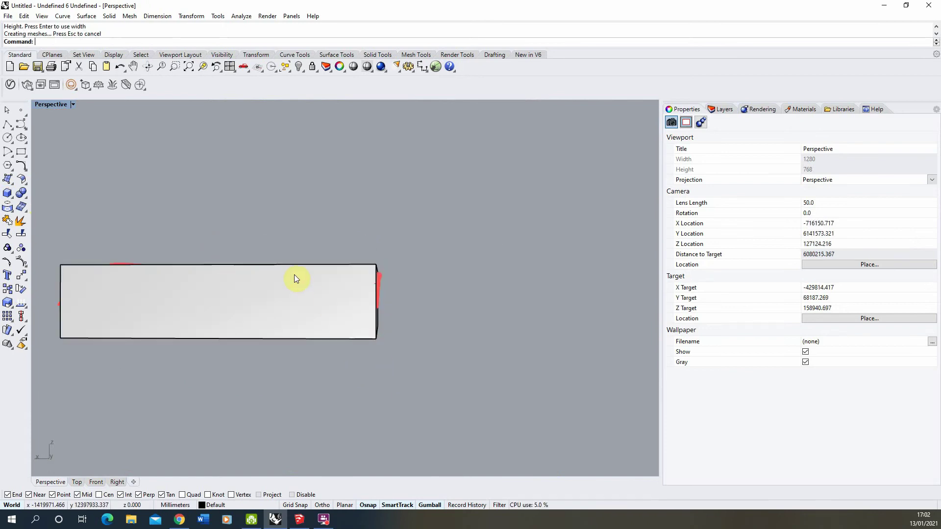
left_click(224, 269)
left_click_drag(224, 268, 263, 249)
right_click_drag(263, 249, 342, 235)
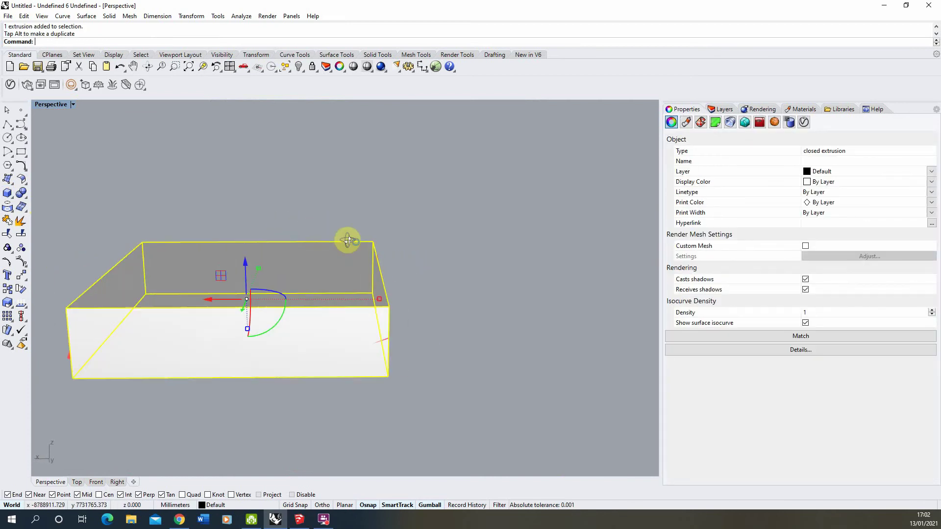
key("Delete")
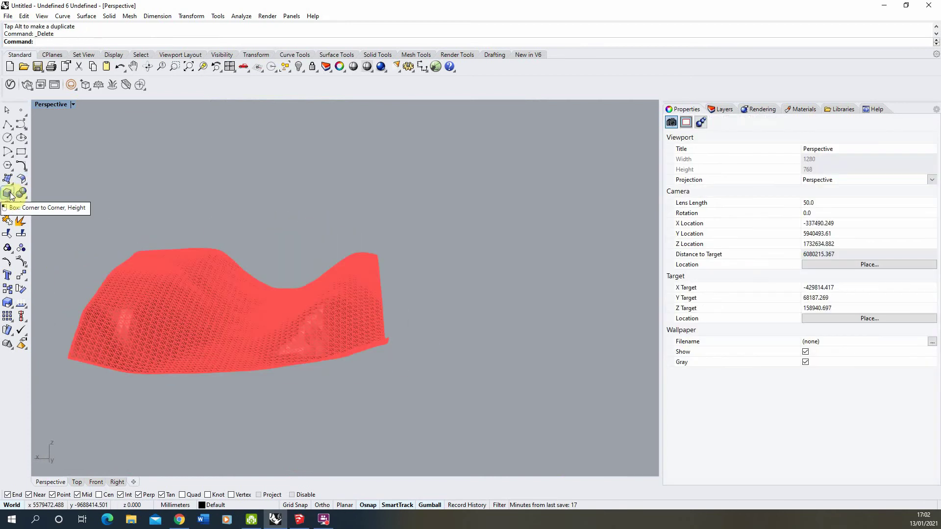
Step: Redraw the box from corner to corner of the terrain, rising above it, and reposition it
left_click(8, 194)
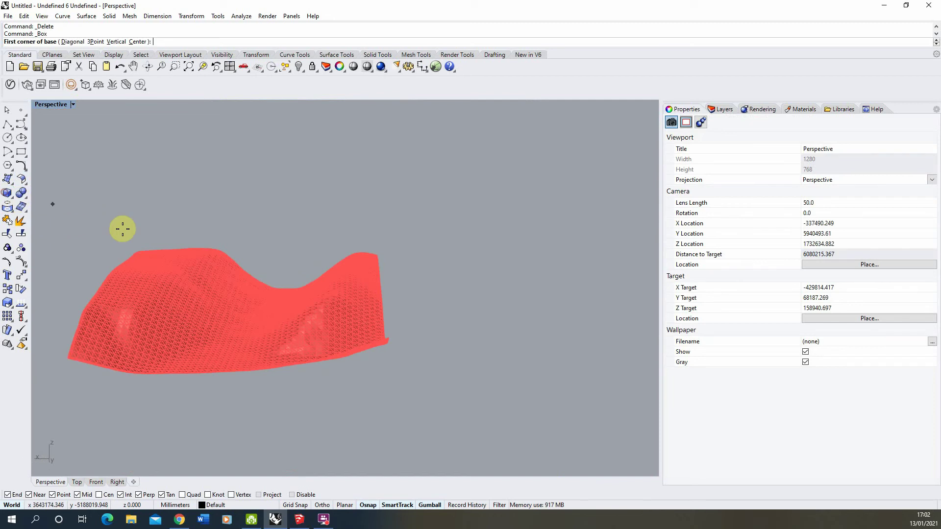
left_click(135, 247)
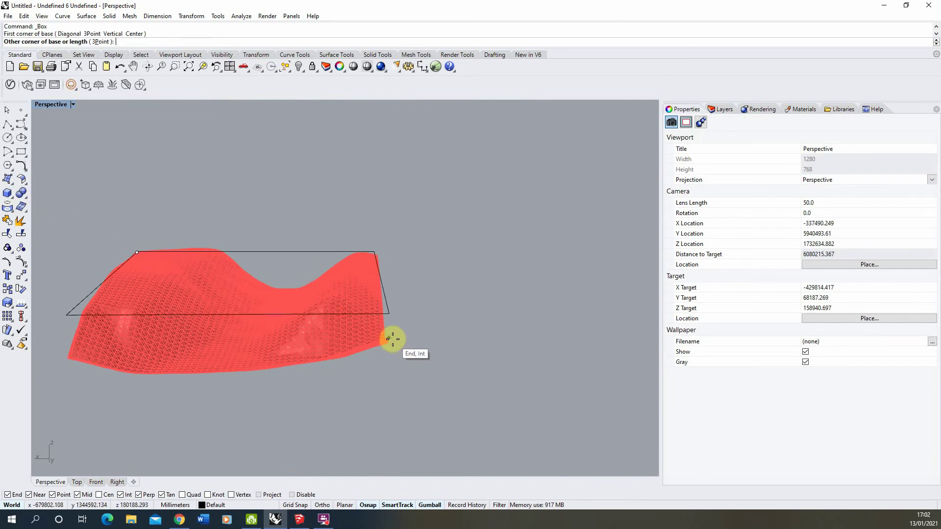
left_click(390, 342)
right_click_drag(390, 342, 235, 325)
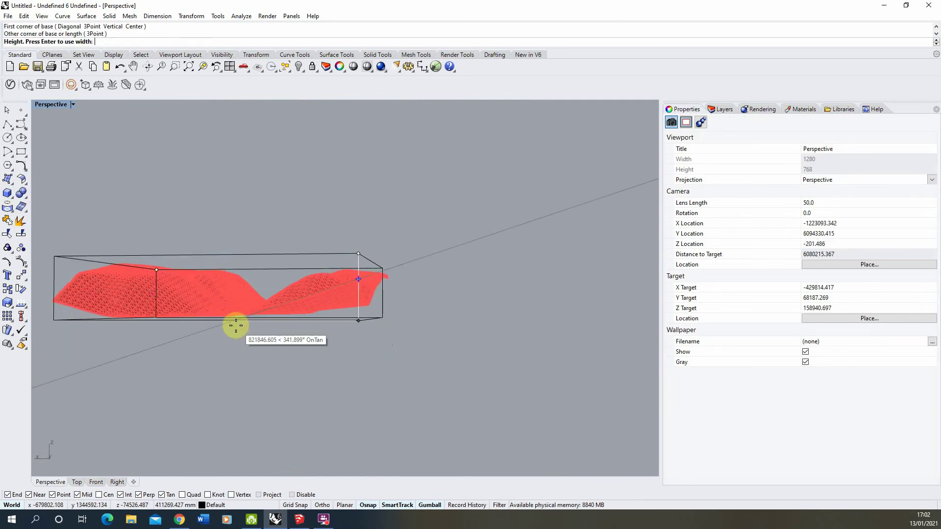
left_click(174, 326)
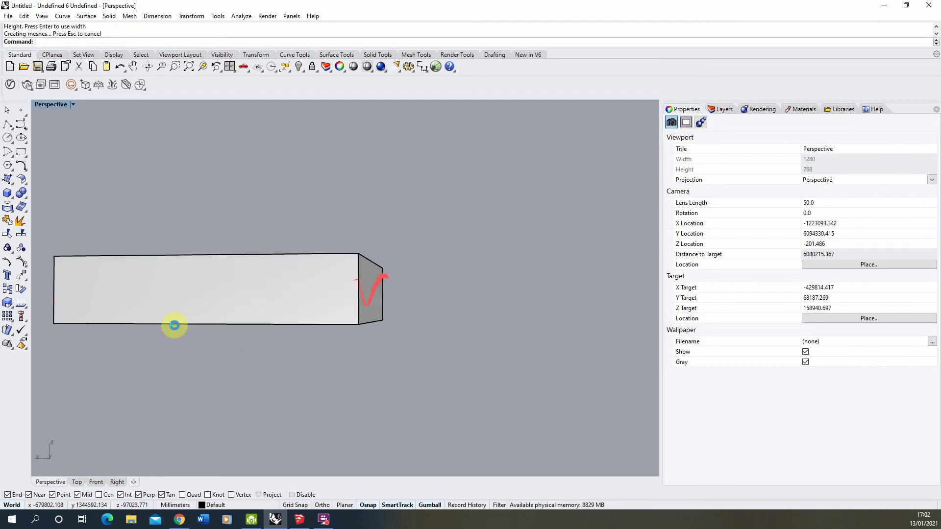
right_click_drag(174, 326, 239, 313)
left_click(220, 293)
left_click_drag(240, 313, 283, 311)
right_click_drag(283, 311, 365, 311)
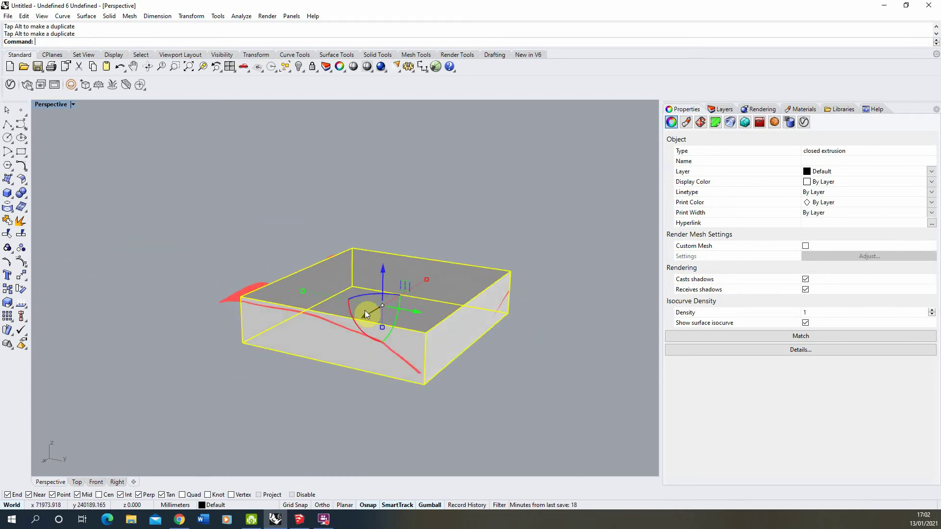
Step: Move the box so it sits beside the terrain instead of enclosing it
left_click_drag(393, 308, 336, 306)
right_click_drag(336, 306, 330, 288)
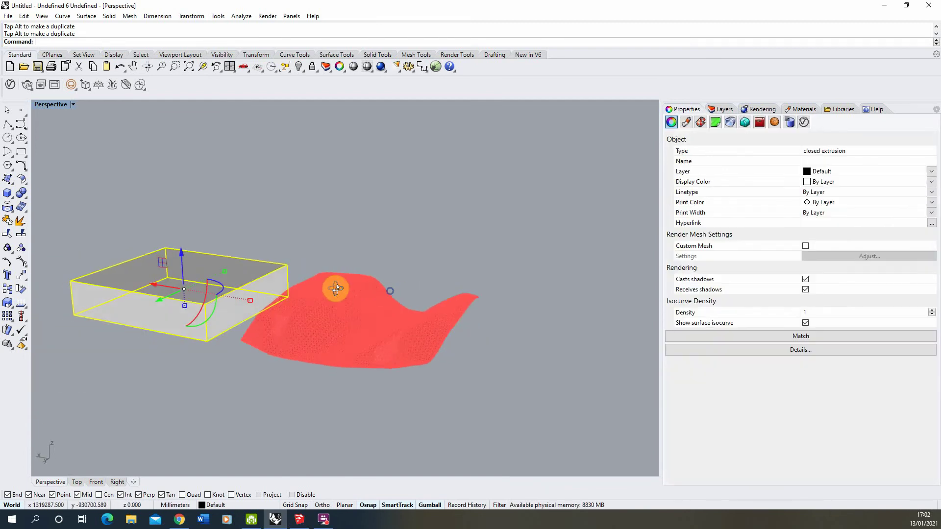
left_click(343, 325)
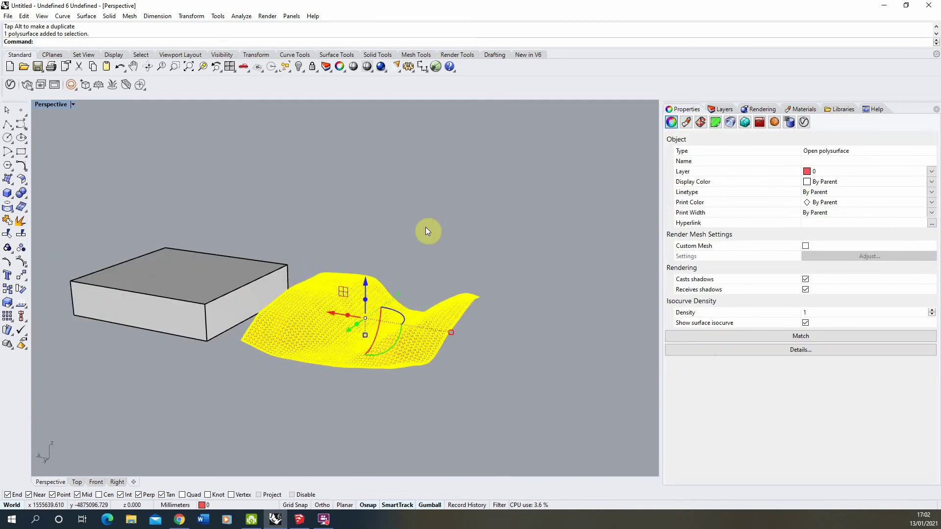
scroll(421, 240, "up", 3)
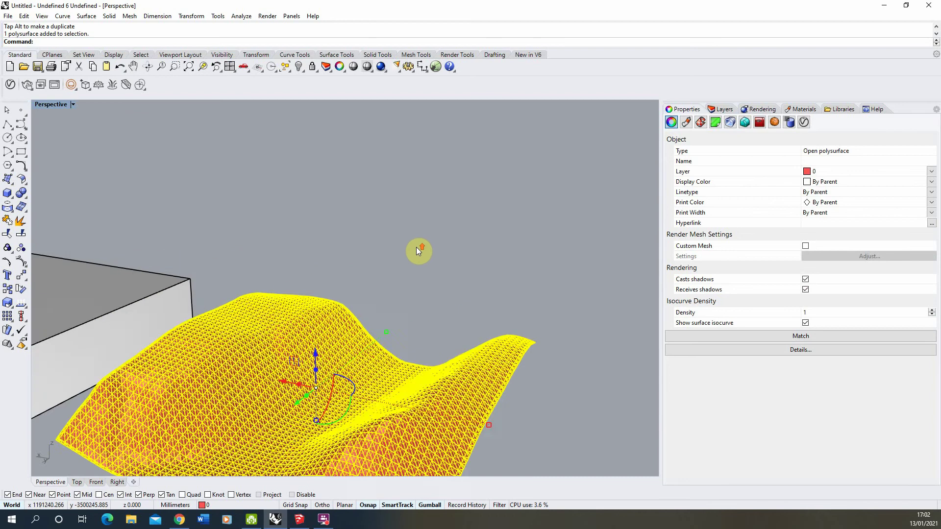
left_click(445, 270)
scroll(445, 269, "down", 1)
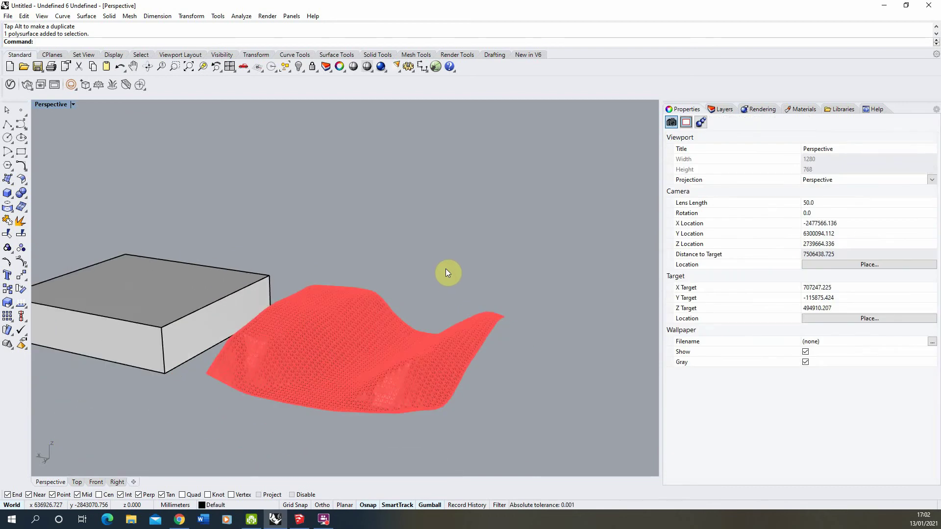
Step: Select the terrain polysurface and start typing Contour
scroll(284, 379, "up", 3)
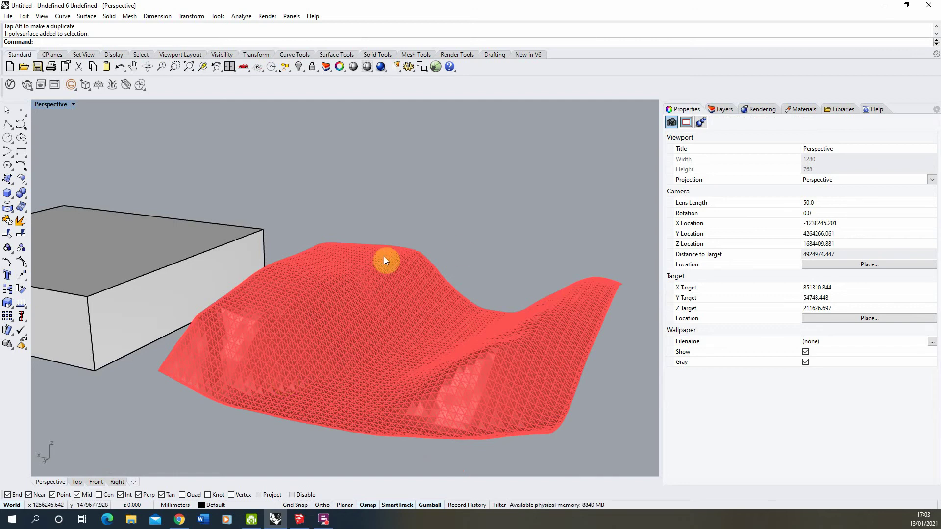
scroll(455, 316, "up", 3)
scroll(298, 317, "down", 2)
scroll(389, 331, "down", 3)
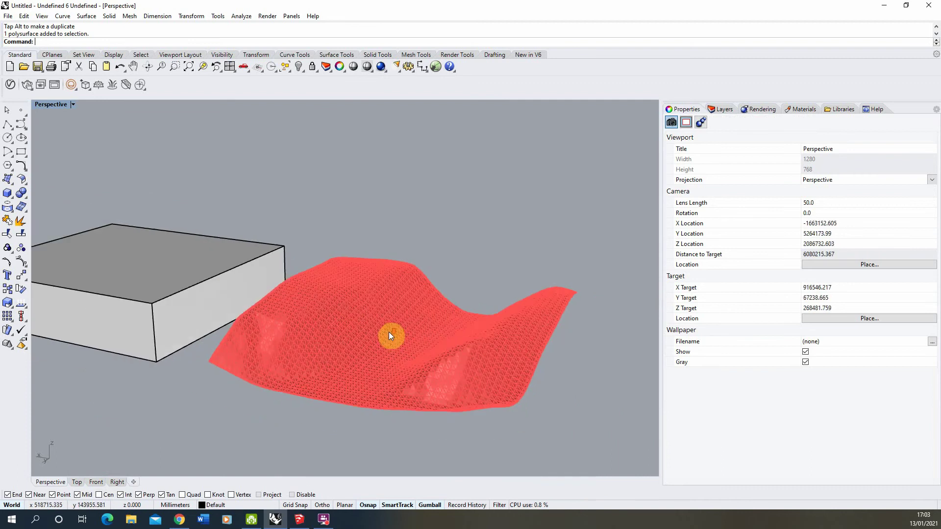
left_click(378, 295)
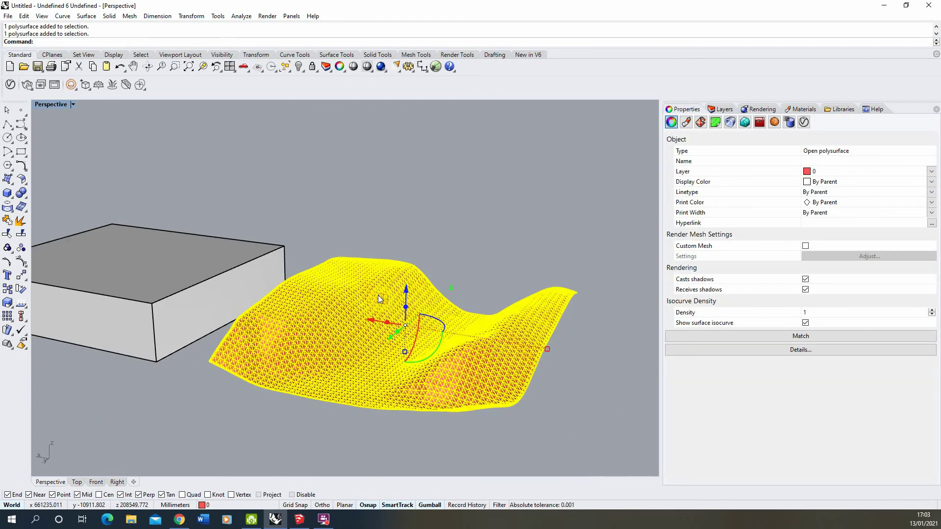
type("Contour")
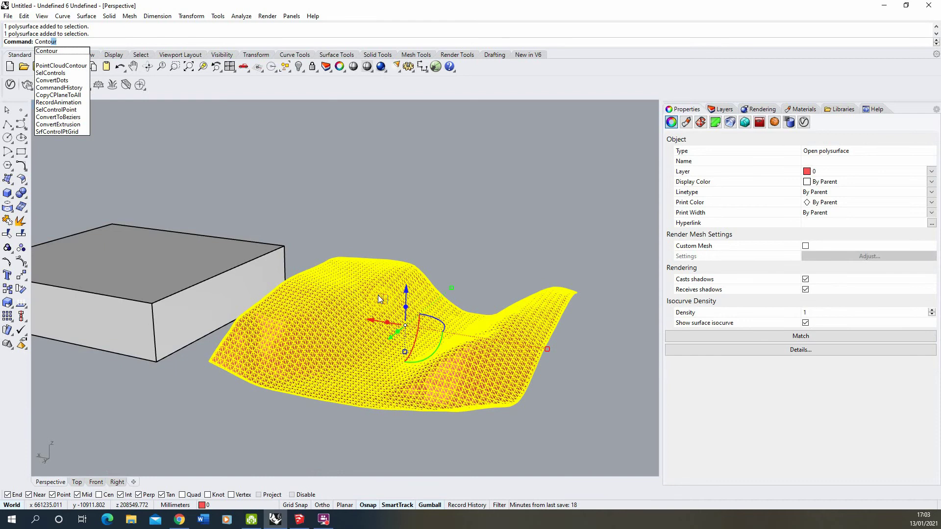
Step: Contour the terrain from the box's lower corner up to its top corner, 20000 apart
key("Return")
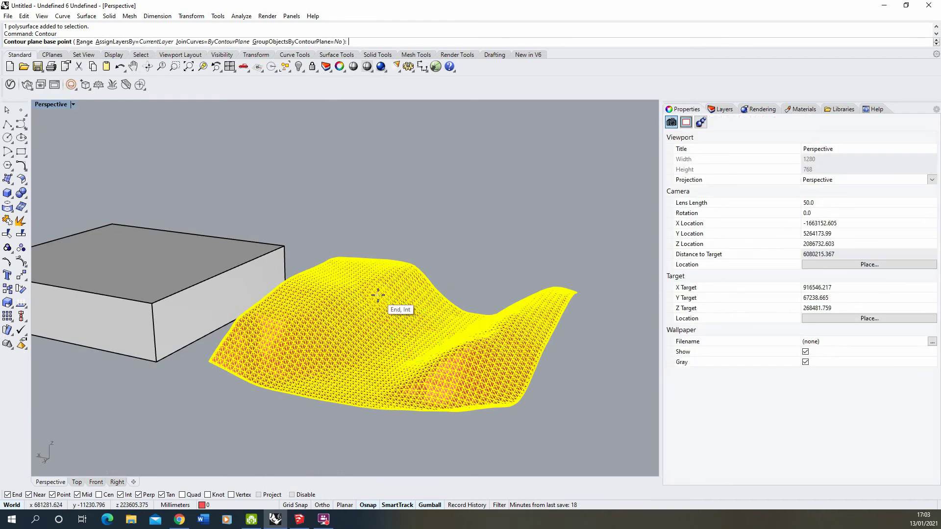
left_click(157, 360)
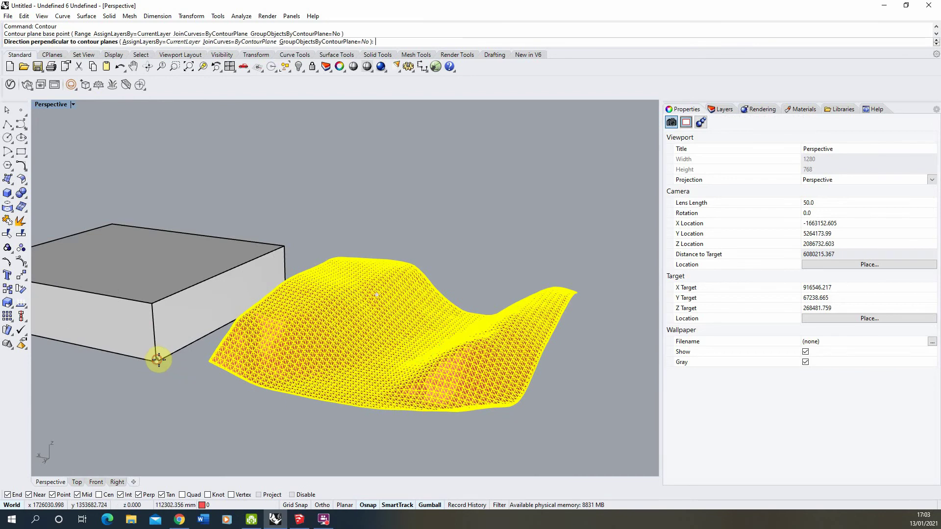
left_click(149, 303)
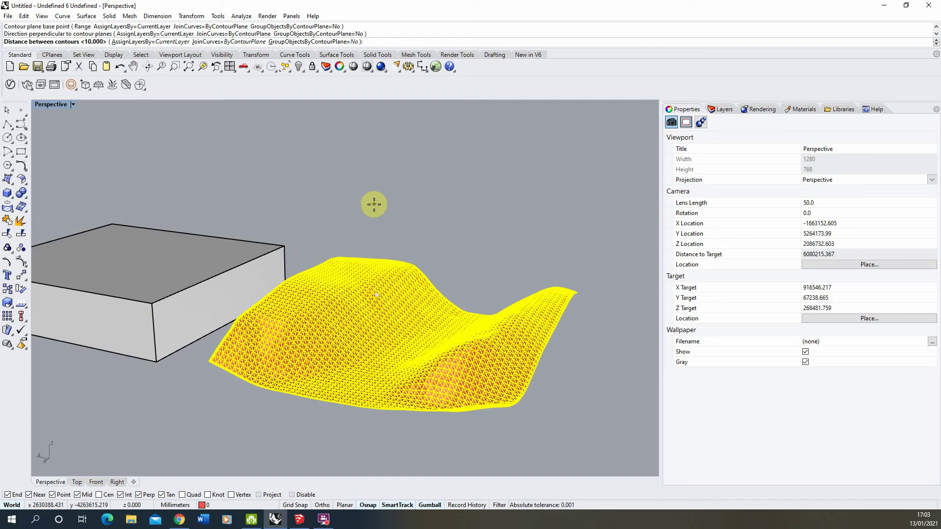
type("0000")
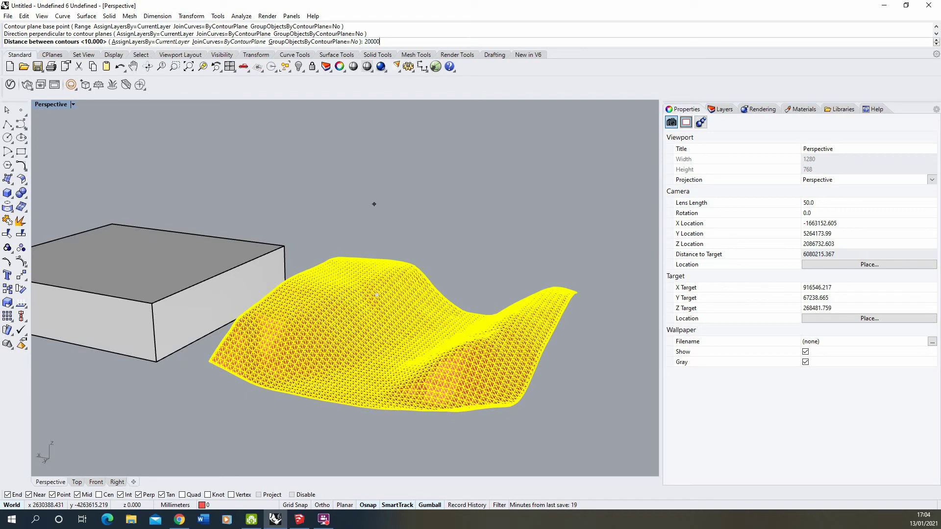
right_click(374, 204)
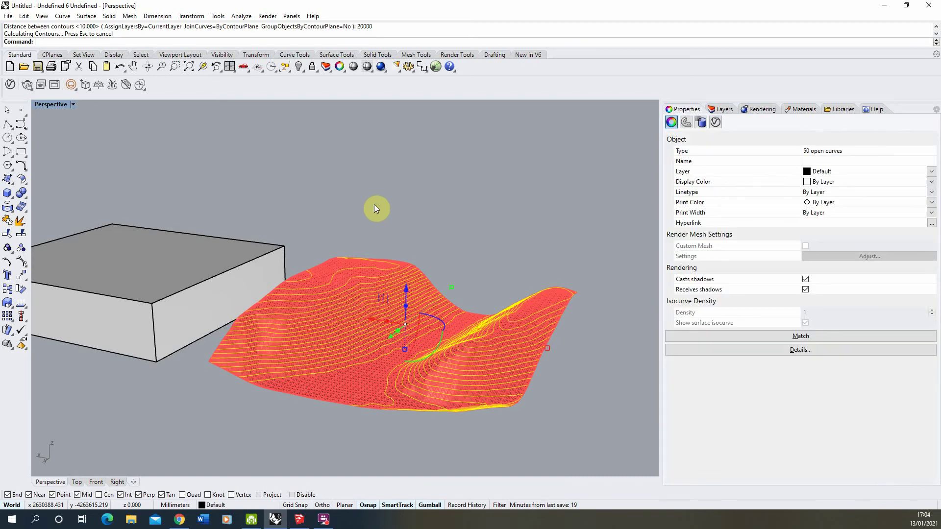
Step: Move the terrain mesh to the right, away from its new contour curves
left_click(365, 217)
right_click_drag(365, 217, 407, 367)
left_click(407, 367)
left_click_drag(383, 332, 554, 324)
left_click(289, 239)
Step: Window-select all 50 loose contour curves
right_click_drag(290, 240, 274, 297)
scroll(274, 296, "down", 3)
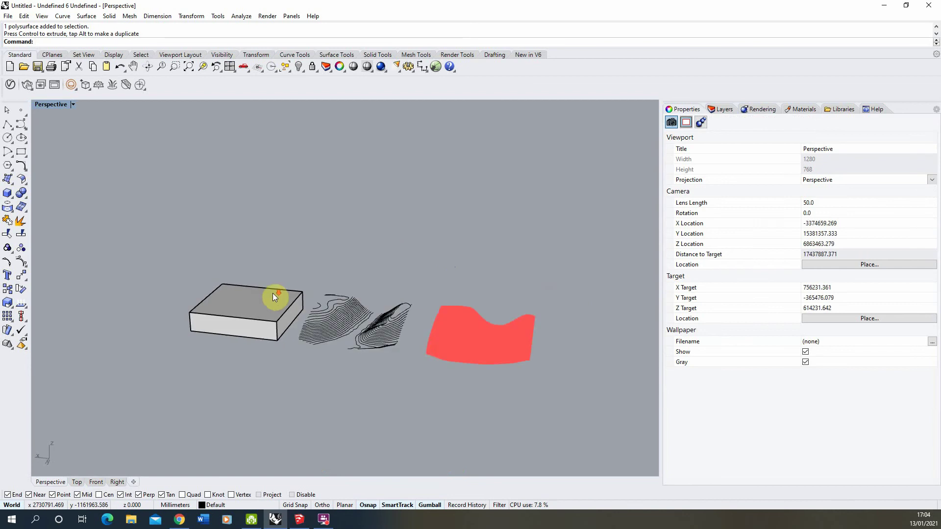
scroll(344, 333, "up", 5)
scroll(301, 355, "up", 4)
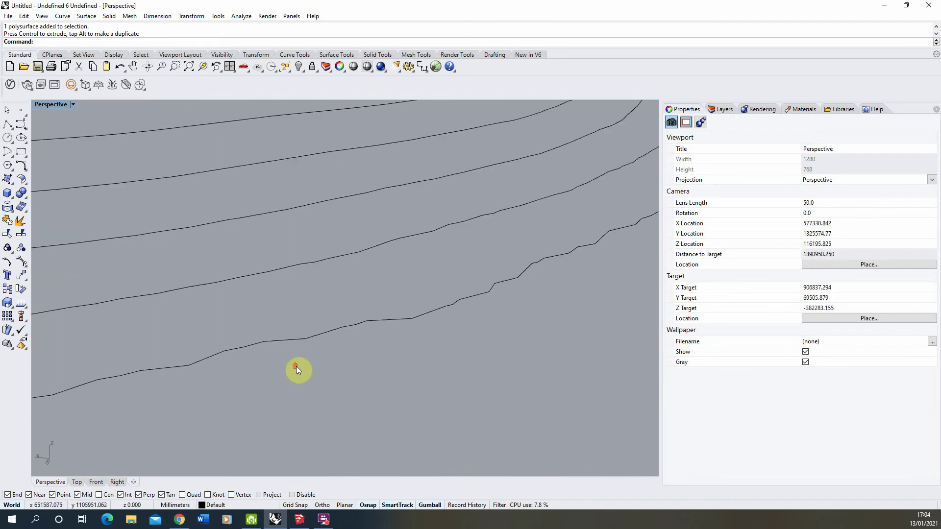
scroll(281, 348, "down", 3)
right_click_drag(336, 311, 294, 306)
scroll(294, 306, "down", 3)
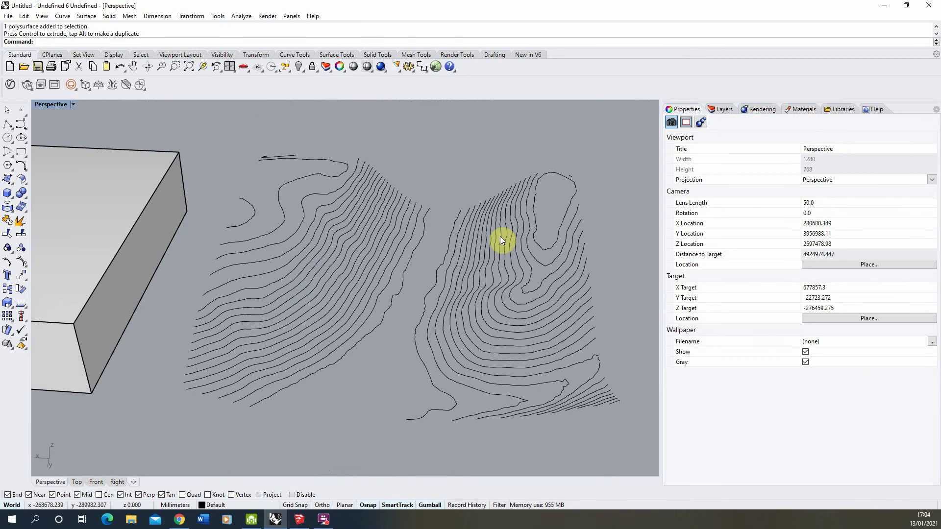
right_click_drag(501, 238, 364, 288)
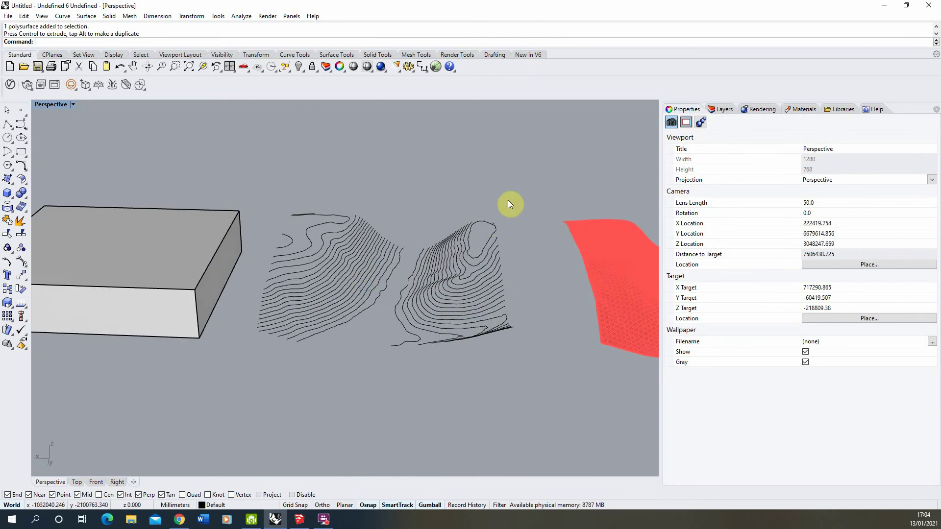
left_click_drag(515, 196, 345, 378)
left_click_drag(260, 380, 258, 382)
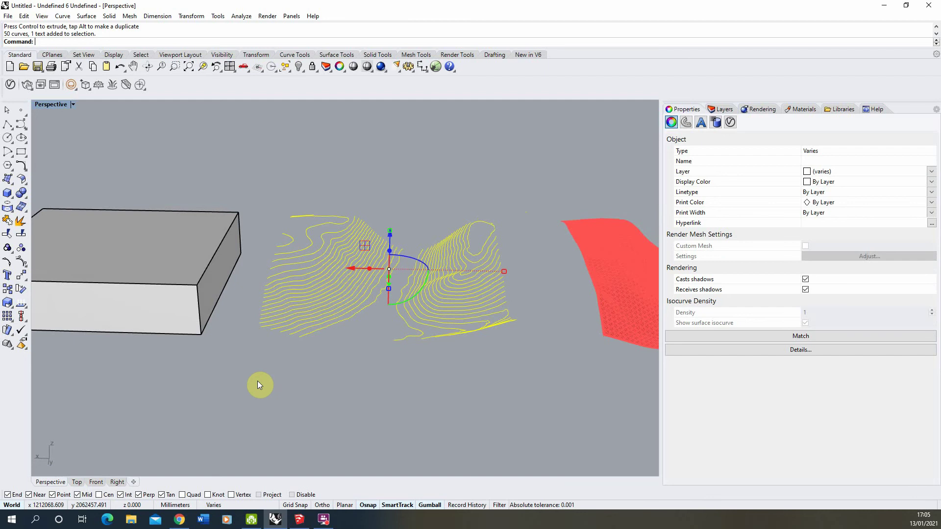
right_click_drag(258, 381, 399, 228)
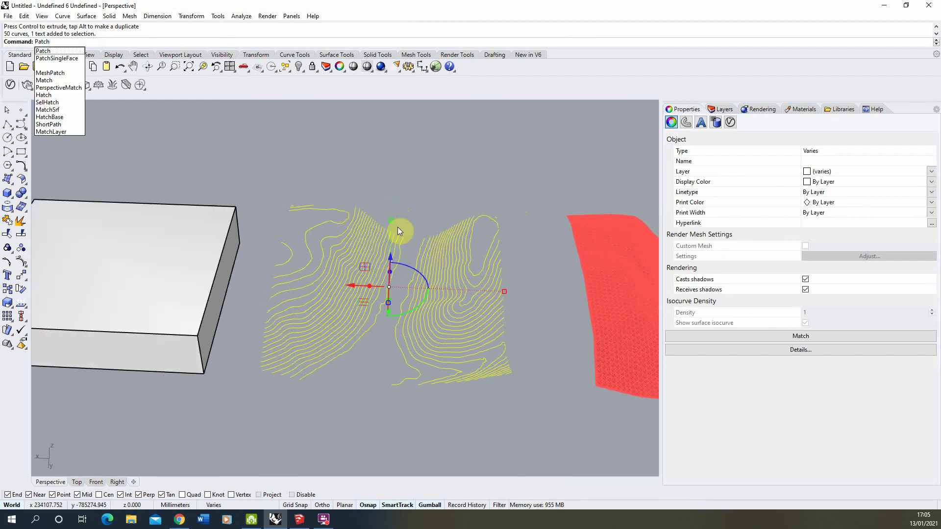
Step: Build a patch surface through the contours with 30 U and 30 V spans
key("Return")
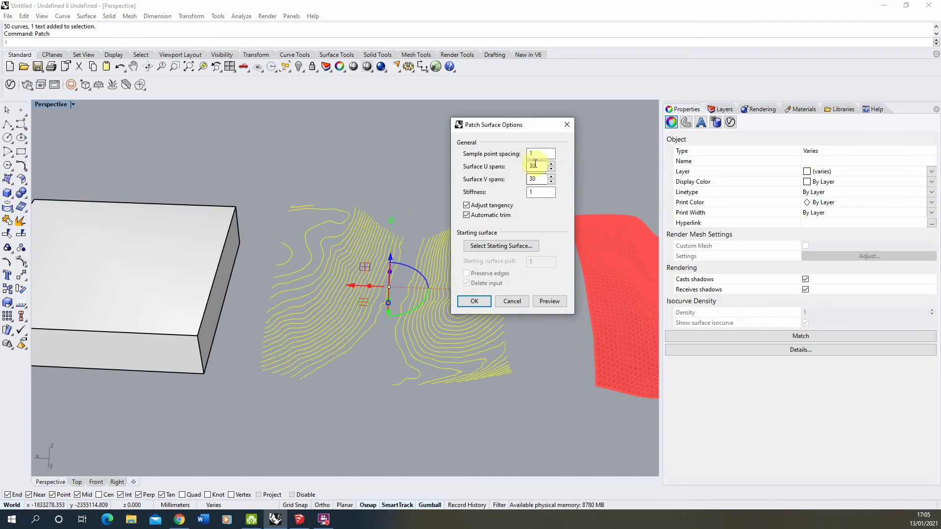
left_click(541, 180)
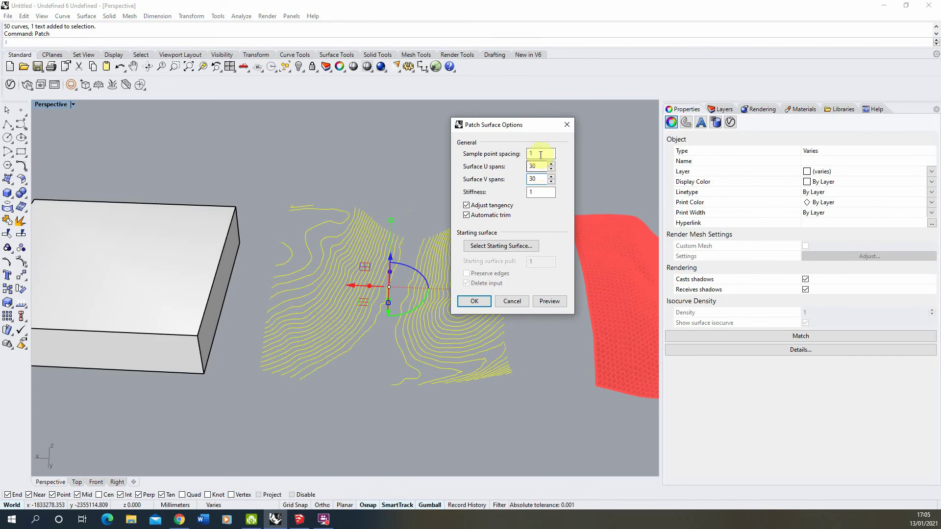
left_click(538, 180)
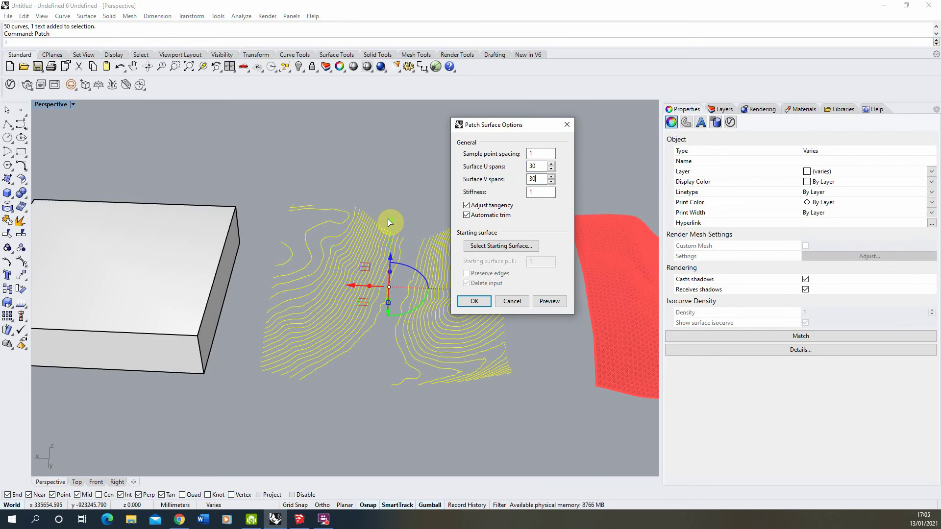
left_click(477, 302)
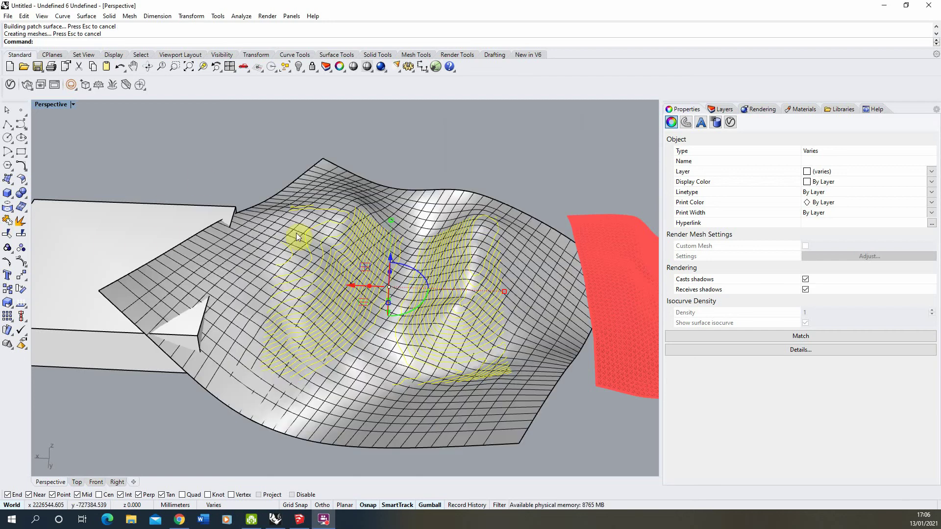
right_click_drag(536, 182, 450, 314)
right_click_drag(314, 287, 390, 264)
right_click_drag(172, 381, 126, 315)
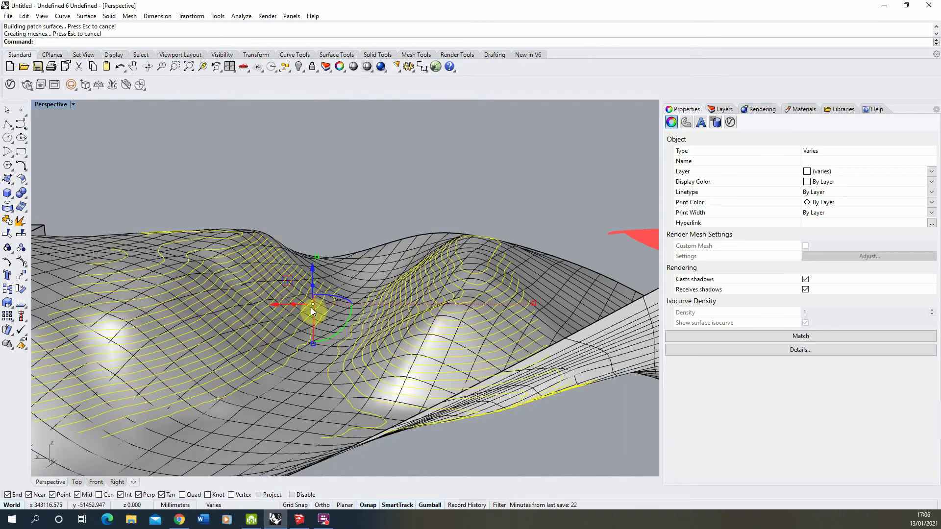
right_click_drag(242, 298, 213, 374)
mouse_move(333, 340)
right_mouse_down()
mouse_move(325, 314)
mouse_move(484, 309)
mouse_move(418, 279)
mouse_move(475, 300)
mouse_move(451, 343)
mouse_move(580, 357)
mouse_move(523, 304)
mouse_move(493, 322)
mouse_move(390, 330)
mouse_move(414, 336)
mouse_move(435, 319)
right_mouse_up()
scroll(434, 319, "down", 3)
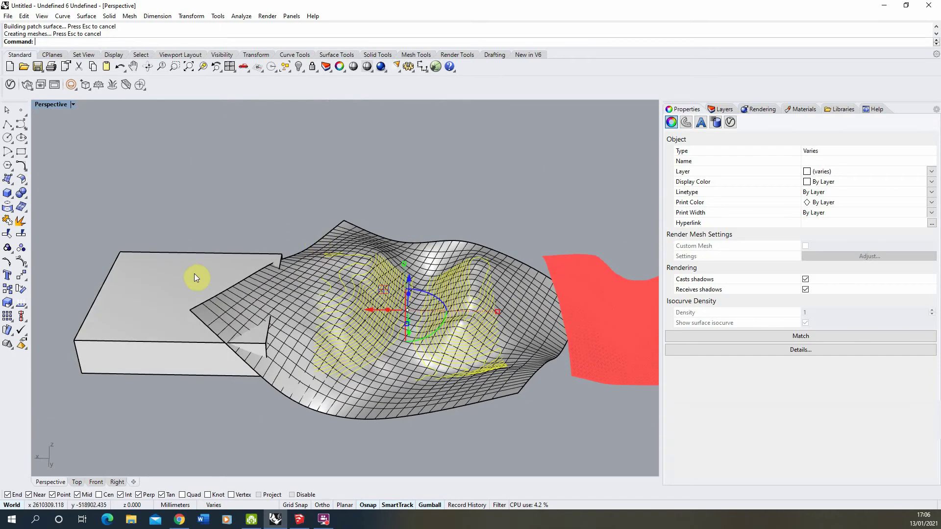
Step: Move the box slab right onto the patch surface
left_click(189, 273)
mouse_move(151, 306)
left_mouse_down()
mouse_move(389, 315)
mouse_move(370, 320)
left_mouse_up()
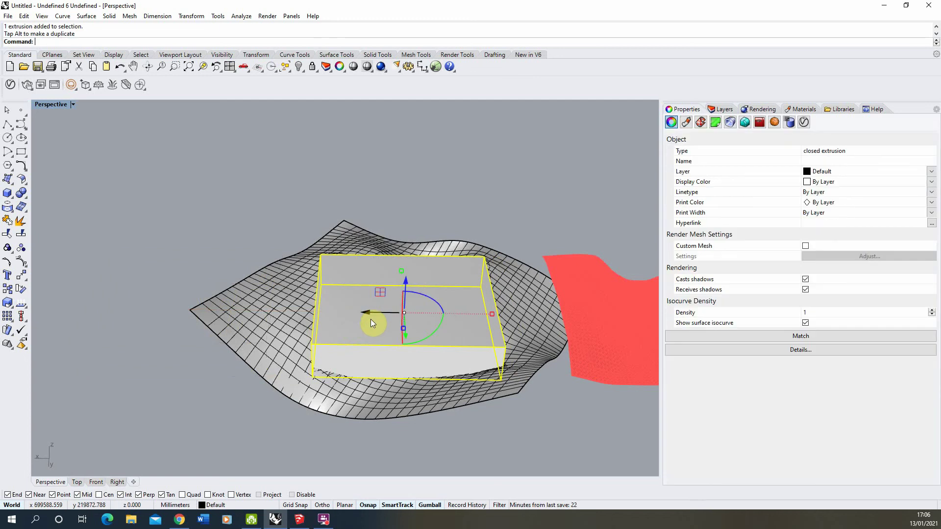
right_click_drag(370, 319, 395, 287)
left_click(362, 197)
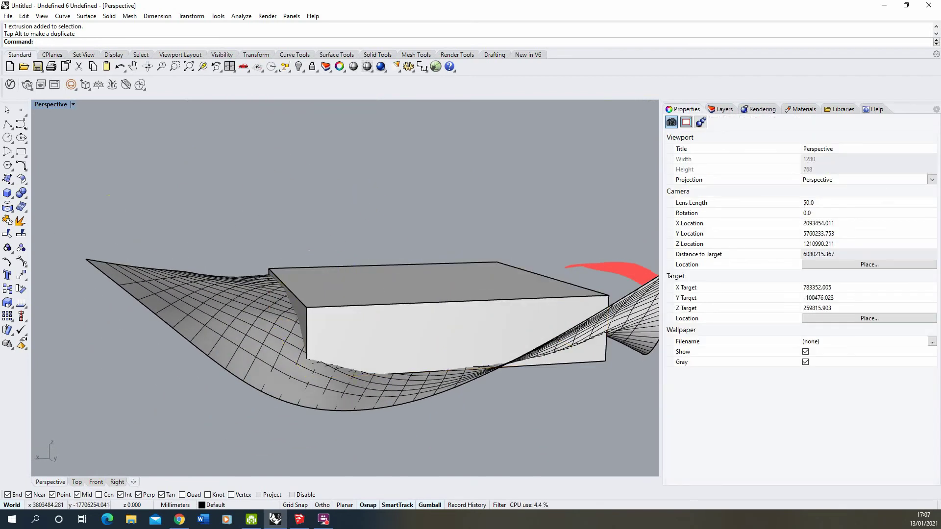
Step: Extrude the box's top face into a solid with ExtrudeSrf
type("trudeCrv")
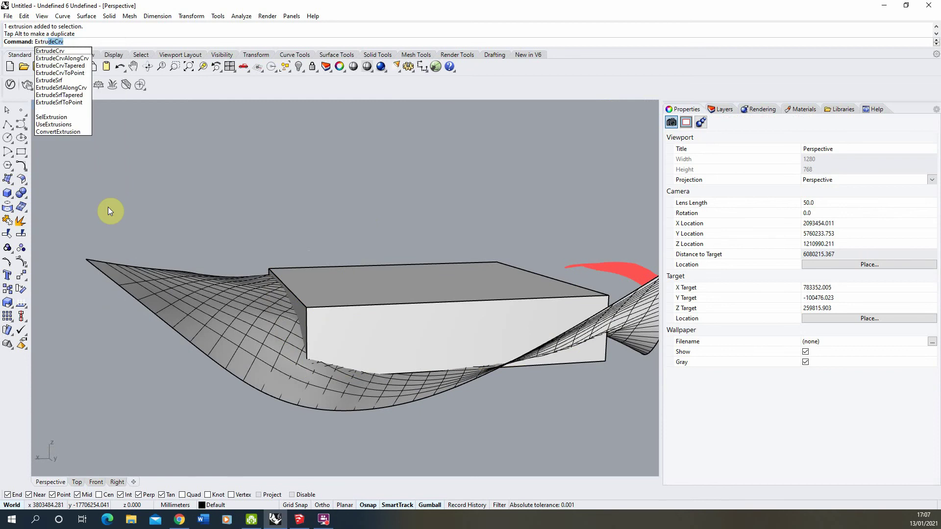
left_click(86, 80)
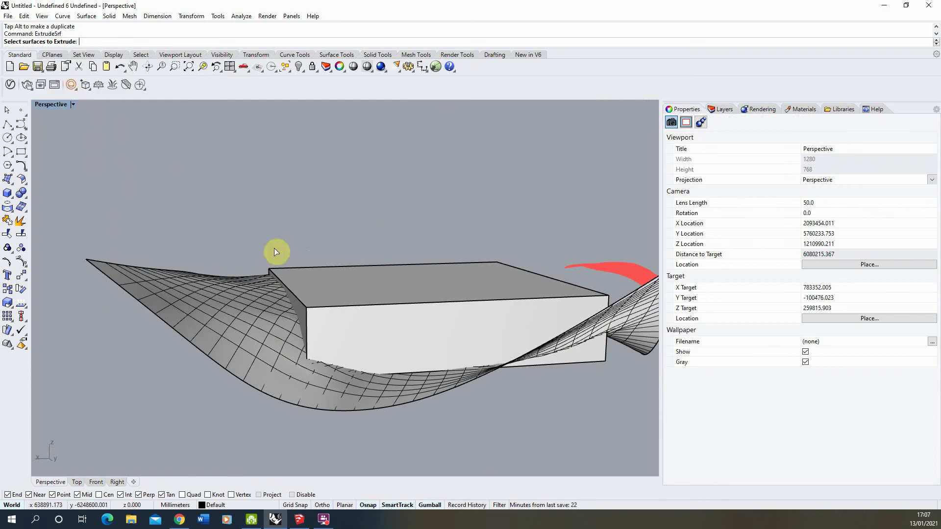
left_click(300, 267)
left_click(349, 300)
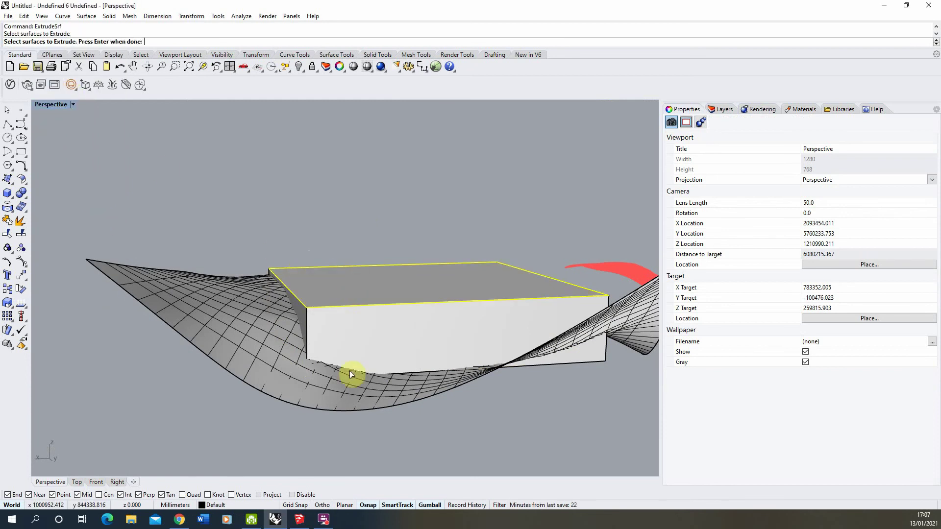
right_click(350, 372)
right_click_drag(337, 284, 340, 331)
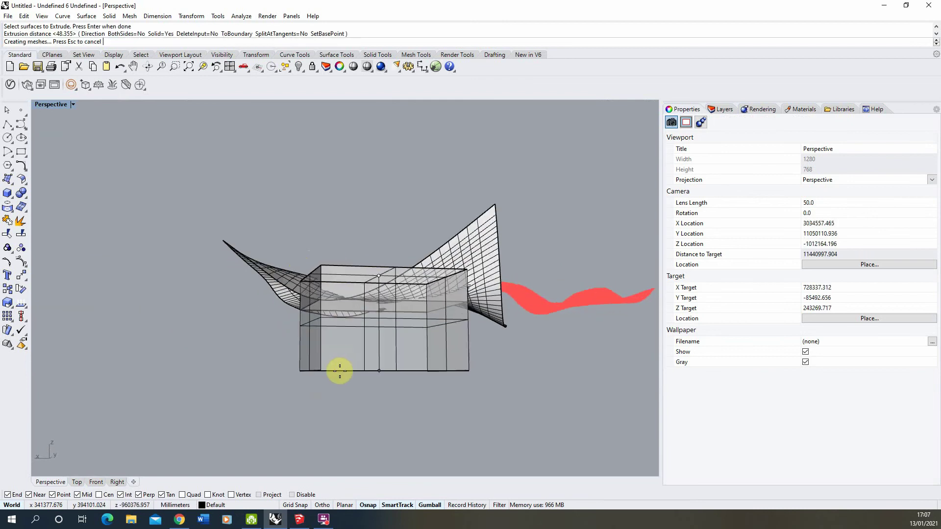
Step: Raise the solid box through the patch surface and trim with it
right_click_drag(343, 252, 375, 373)
left_click(381, 320)
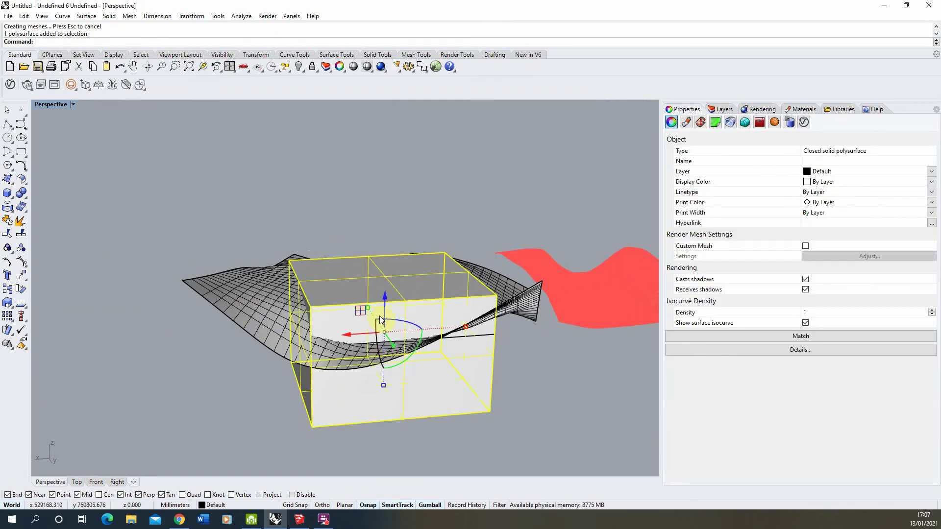
left_click_drag(387, 312, 387, 300)
left_click(342, 195)
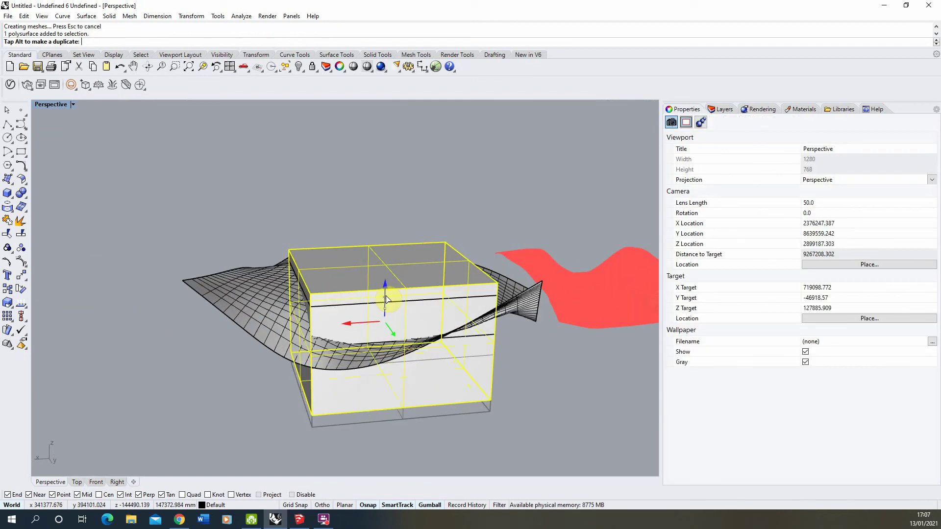
left_click(337, 249)
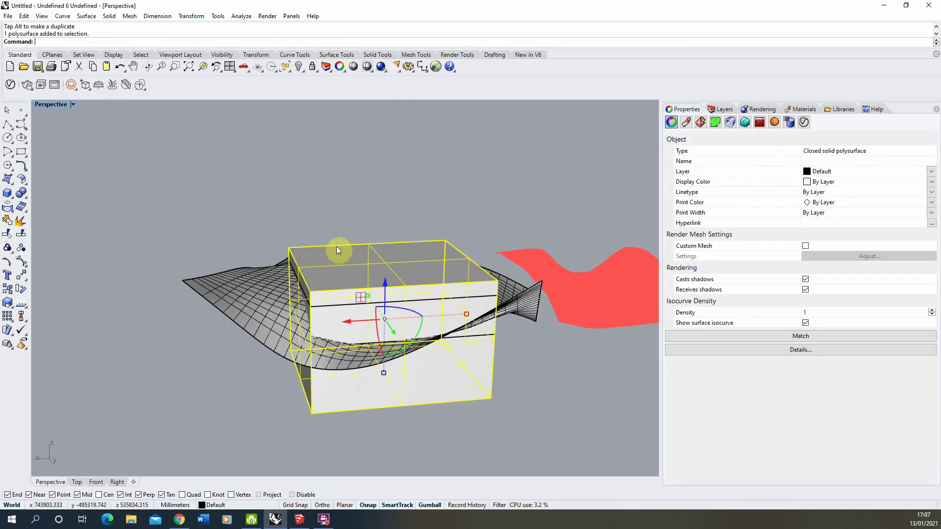
left_click(10, 235)
left_click(213, 294)
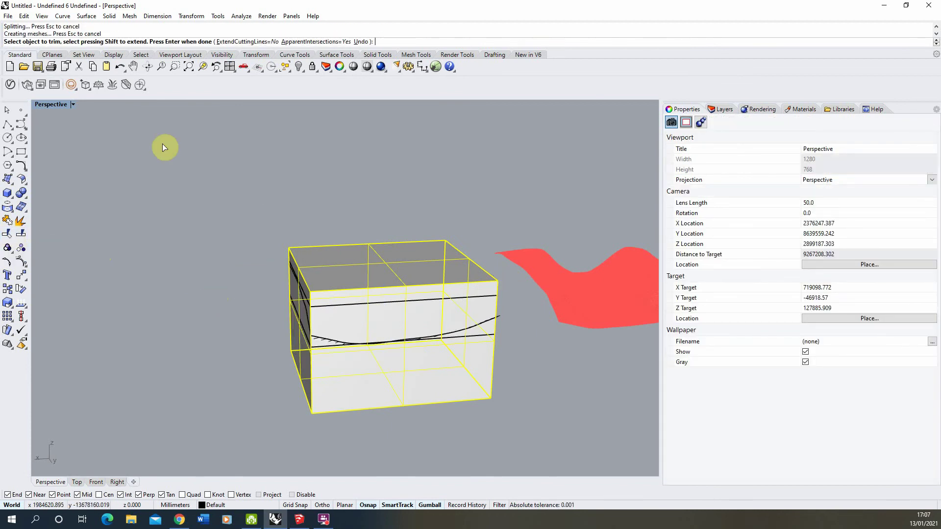
key("Escape")
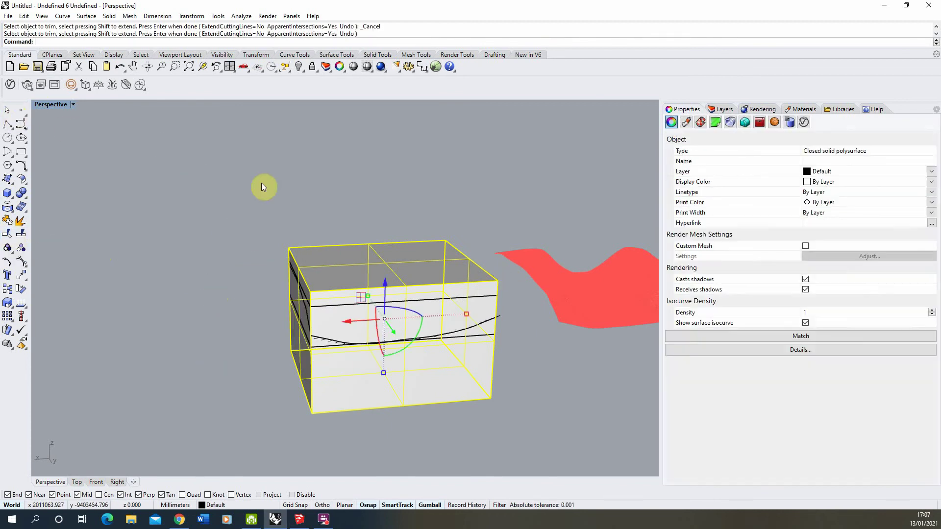
Step: Delete the lower part of the trimmed box and move the remaining slab left
left_click(263, 185)
left_click(335, 372)
key("Delete")
left_click(370, 306)
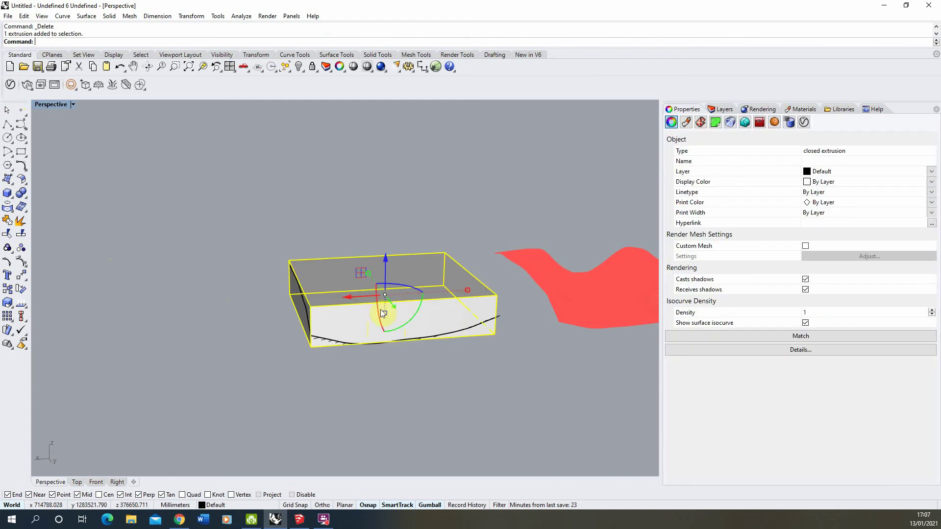
left_click_drag(350, 296, 88, 319)
Step: Extrude the terrain surface downward into a solid
left_click(351, 185)
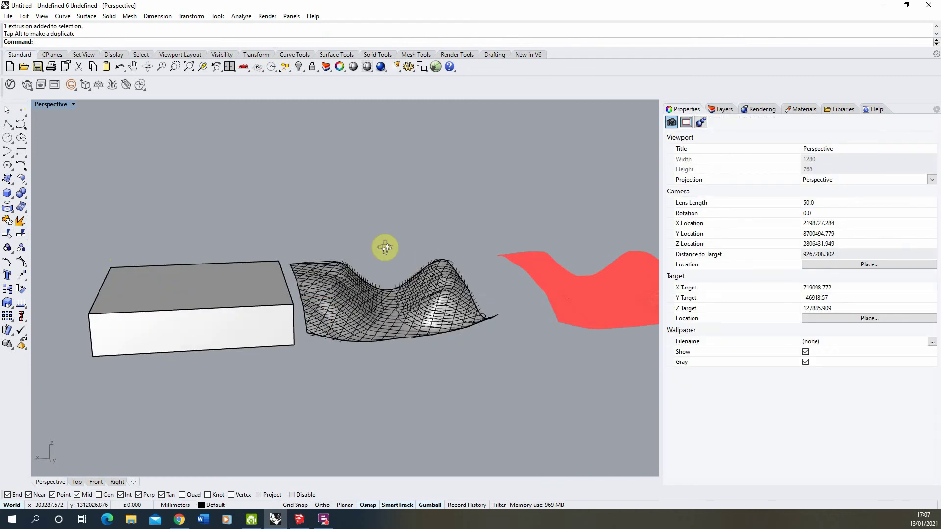
right_click_drag(384, 249, 384, 311)
scroll(353, 279, "up", 6)
right_click_drag(193, 268, 208, 325)
scroll(339, 275, "down", 4)
scroll(208, 326, "down", 2)
left_click(145, 317)
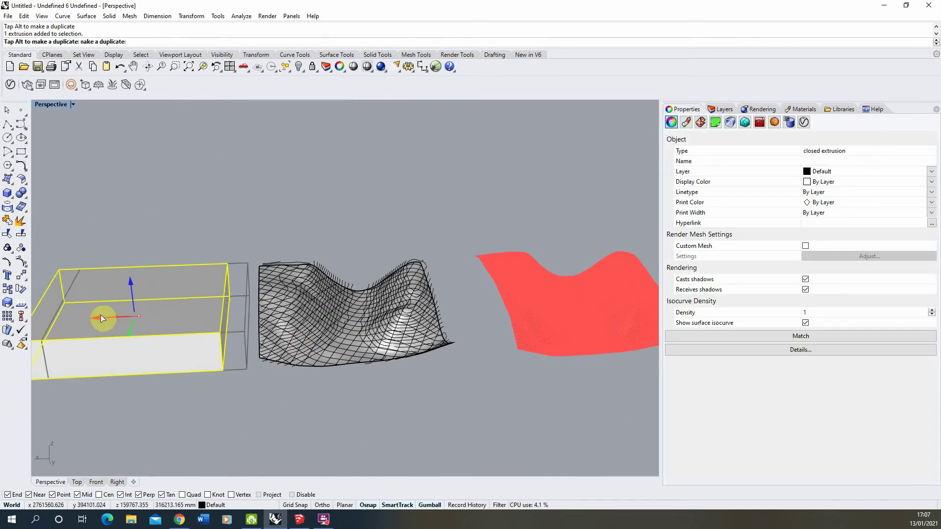
scroll(363, 343, "up", 3)
left_click(346, 355)
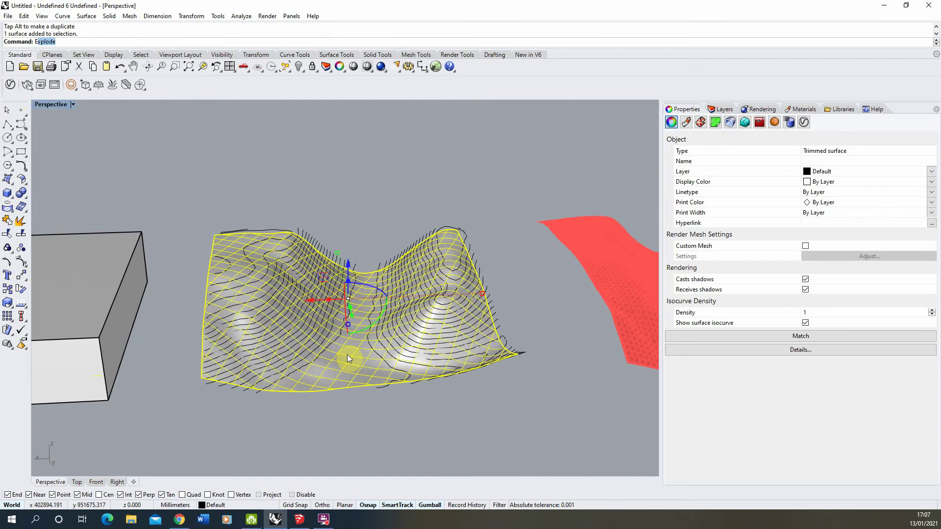
type("ExtrudeSrf")
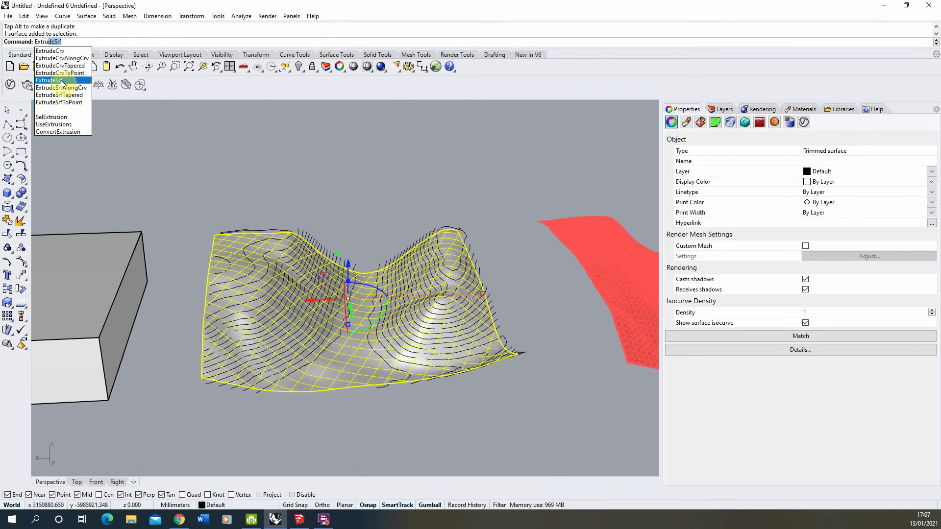
key("Return")
right_click_drag(343, 304, 345, 327)
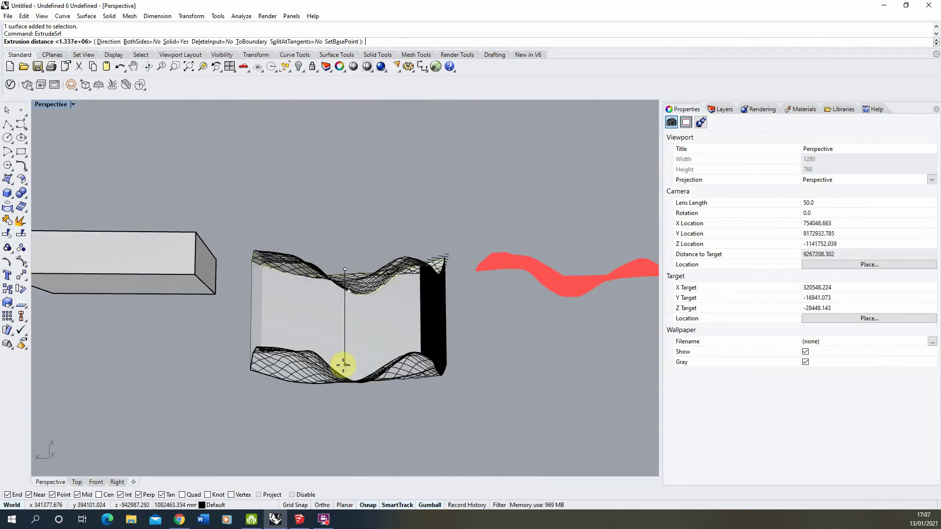
left_click(338, 372)
Step: Draw a box around the terrain and lower it to cut the terrain's base
right_click_drag(483, 346, 436, 340)
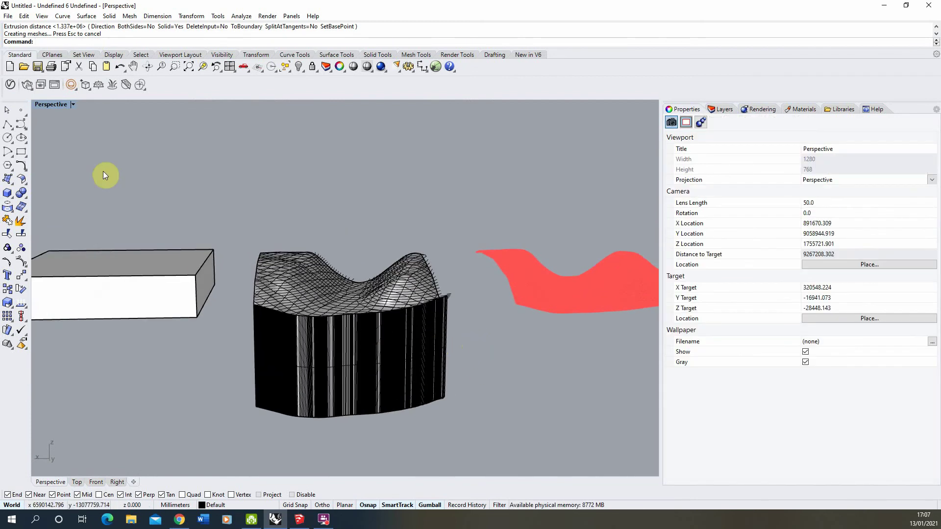
left_click(7, 193)
right_click_drag(235, 196, 242, 256)
scroll(242, 256, "down", 3)
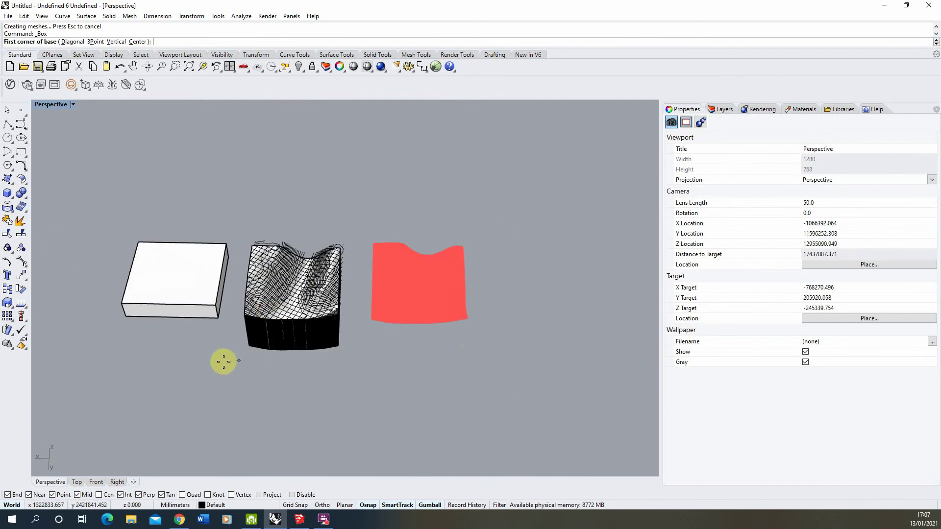
left_click(224, 361)
left_click(374, 218)
left_click(357, 314)
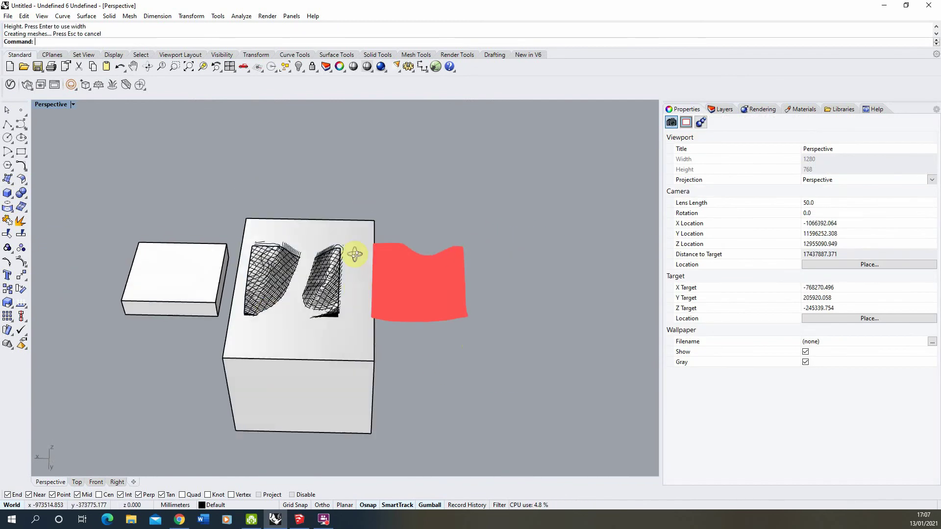
mouse_move(353, 252)
right_mouse_down()
mouse_move(362, 230)
mouse_move(349, 248)
right_mouse_up()
left_click(349, 248)
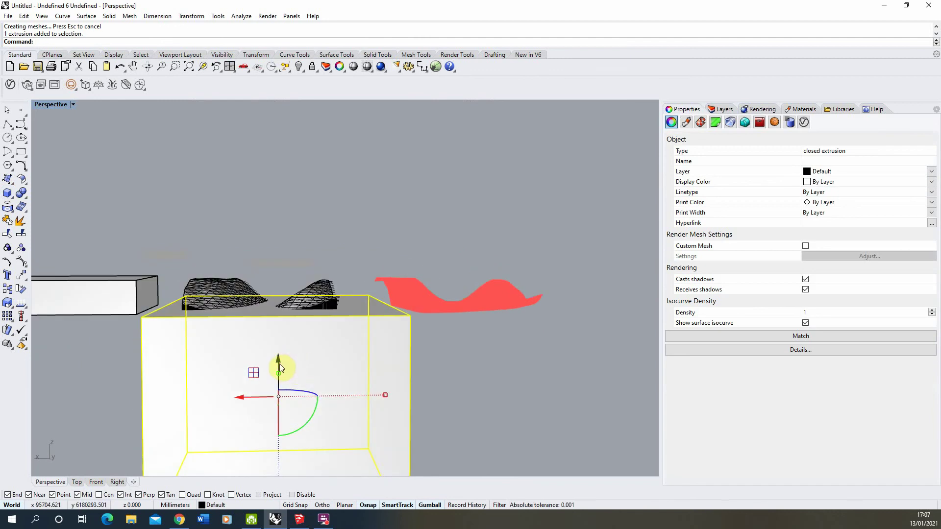
left_click_drag(279, 364, 279, 379)
left_click(466, 380)
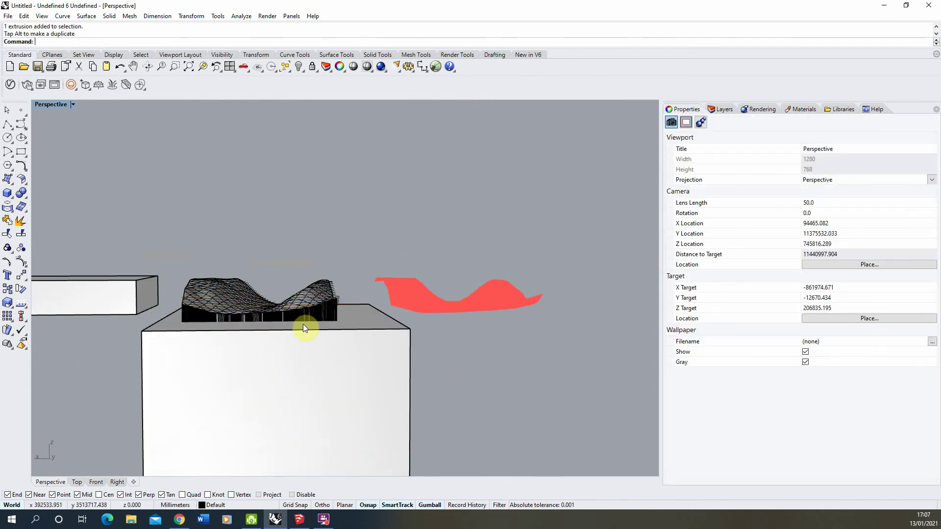
right_click_drag(303, 325, 284, 314)
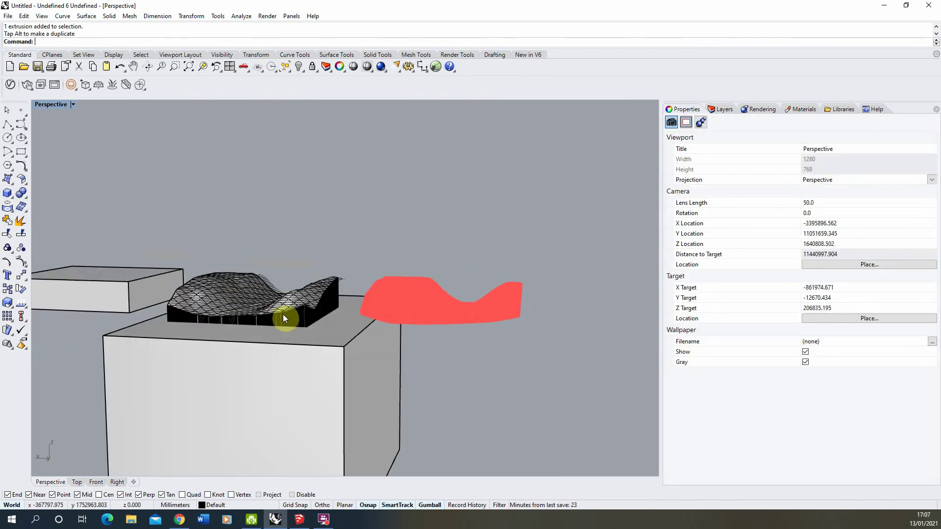
Step: Boolean-difference the box from the extruded terrain and delete the leftover box
left_click(22, 194)
left_click(46, 204)
scroll(172, 313, "up", 3)
left_click(213, 318)
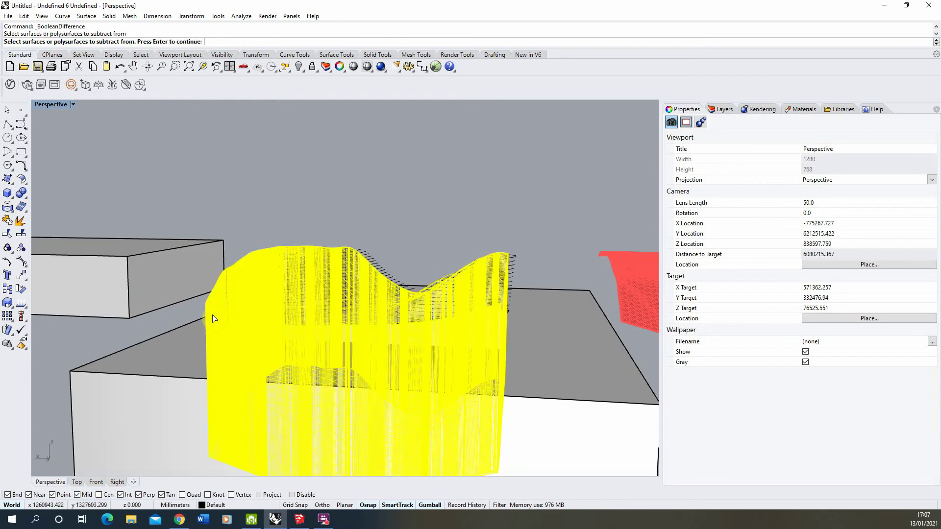
left_click(138, 334)
key("Return")
left_click(129, 346)
key("Return")
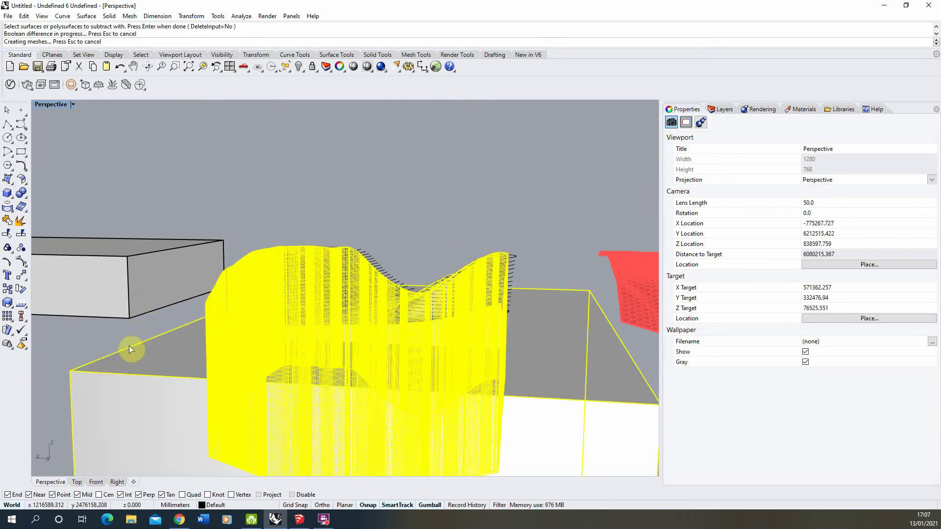
key("Delete")
scroll(246, 196, "down", 5)
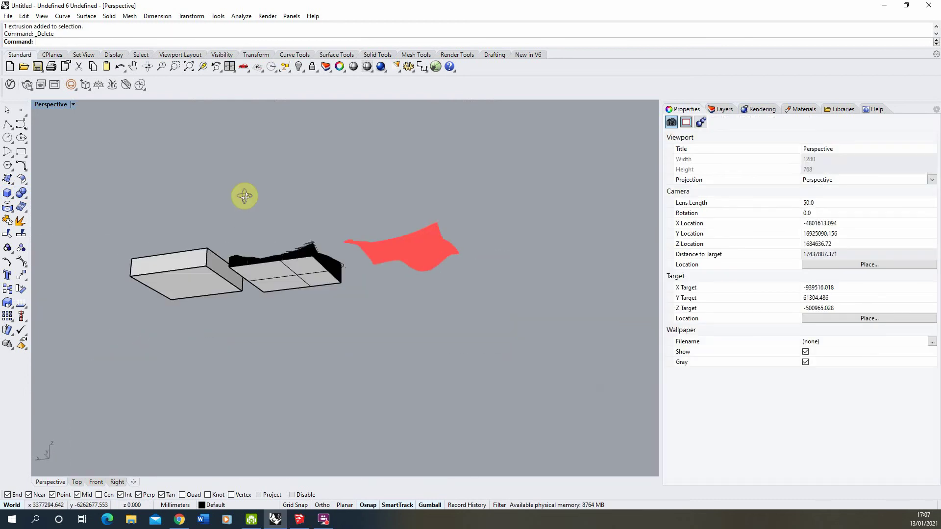
scroll(257, 264, "up", 6)
right_click_drag(273, 290, 278, 227)
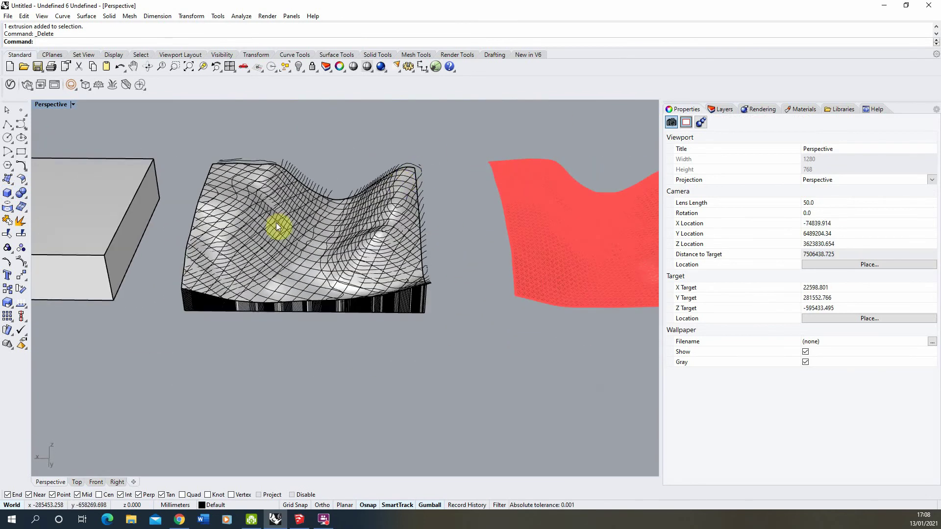
Step: Move the flat slab to the right, past the red surface
left_click_drag(167, 329, 439, 134)
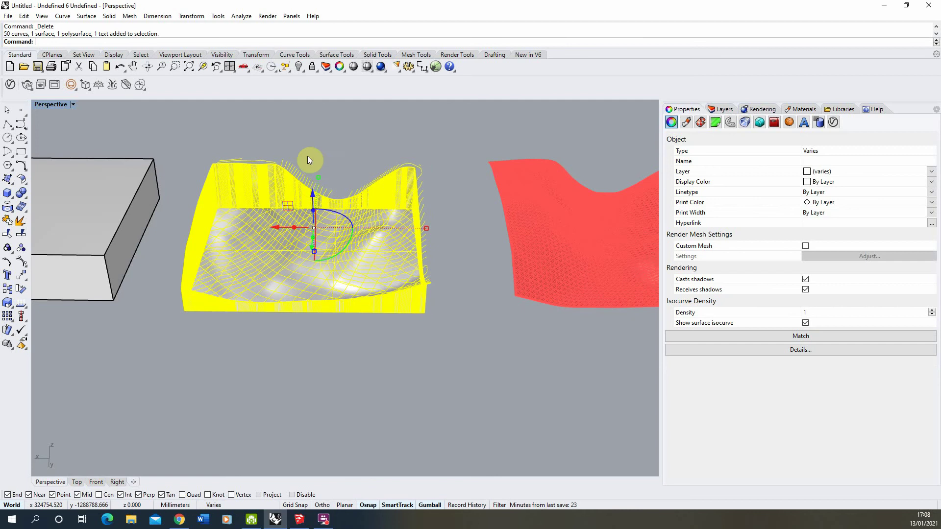
scroll(301, 292, "up", 3)
left_click(304, 363)
scroll(304, 363, "down", 5)
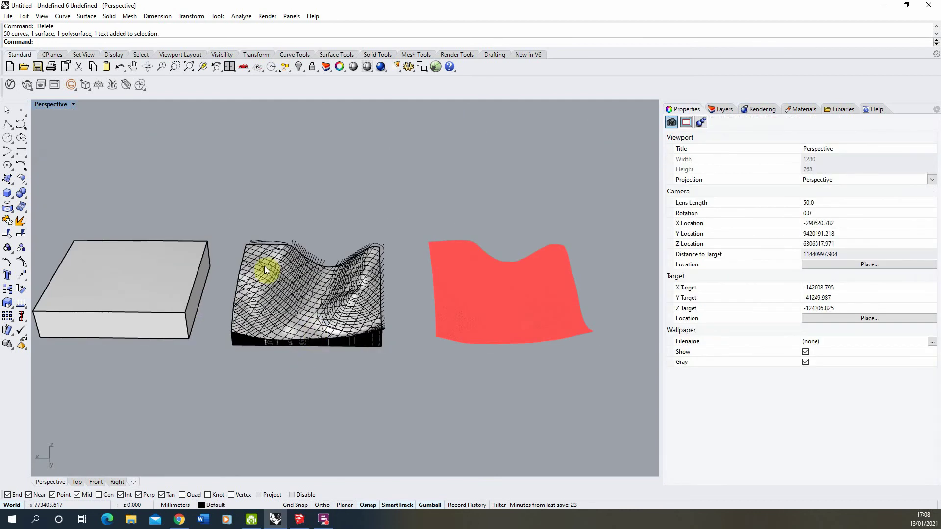
left_click(196, 296)
scroll(181, 284, "down", 3)
left_click_drag(174, 276, 419, 276)
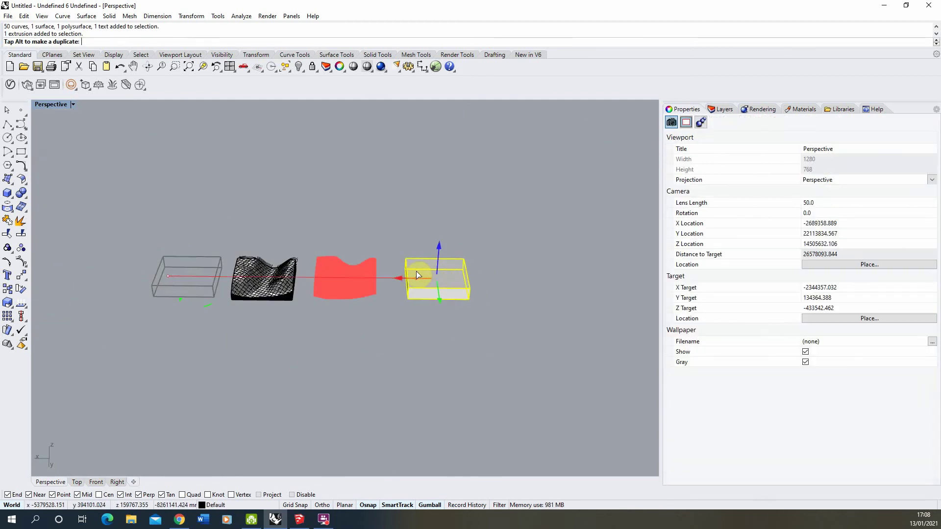
scroll(221, 293, "up", 3)
left_click(414, 419)
scroll(414, 422, "up", 2)
Step: Copy the terrain solid and place the copy to its left
left_click_drag(257, 388, 452, 198)
left_click(363, 368)
left_click(364, 348)
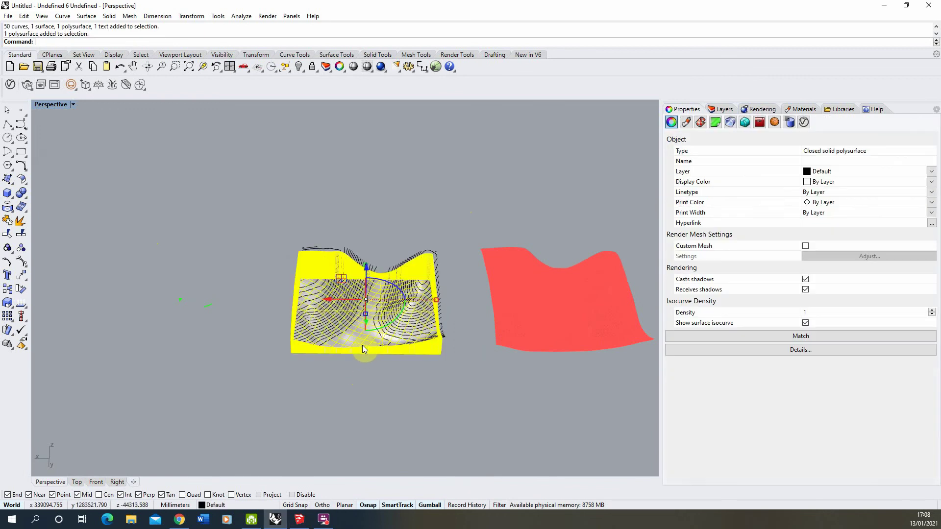
left_click(12, 302)
left_click(440, 353)
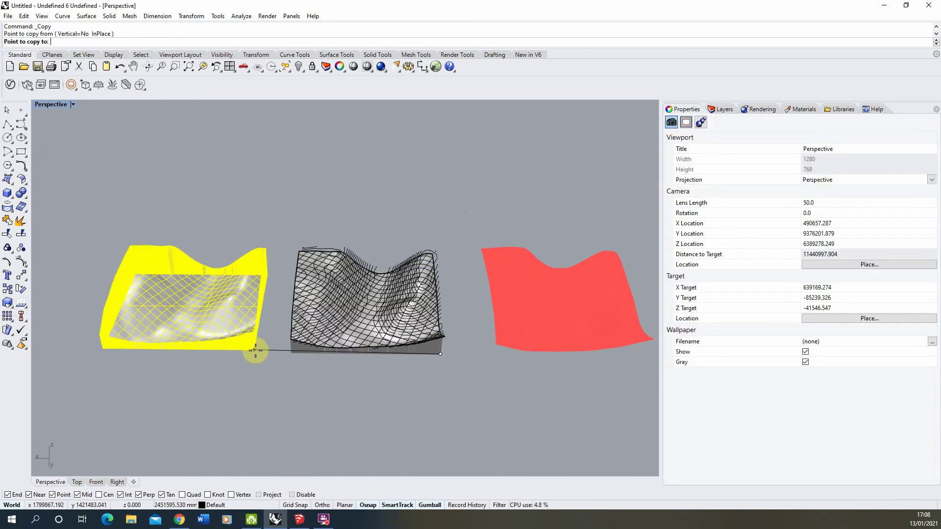
left_click(259, 351)
key("Return")
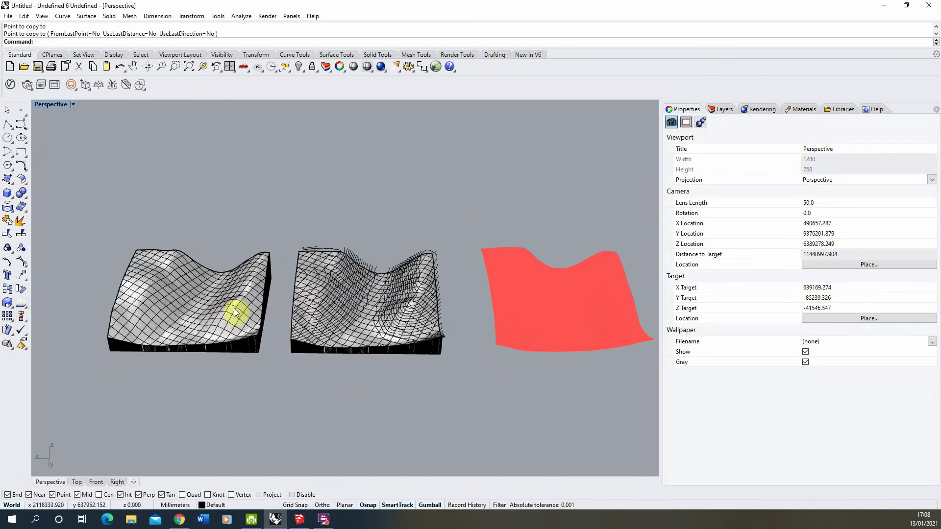
Step: Window-select both terrain slabs
scroll(235, 311, "up", 3)
right_click_drag(235, 311, 128, 303)
right_click_drag(470, 399, 331, 232)
scroll(330, 231, "up", 3)
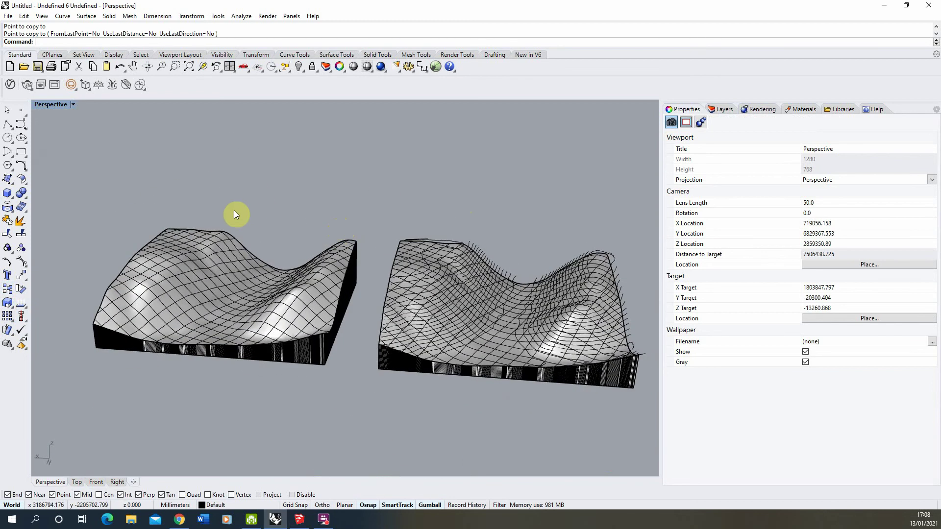
right_click_drag(106, 207, 126, 203)
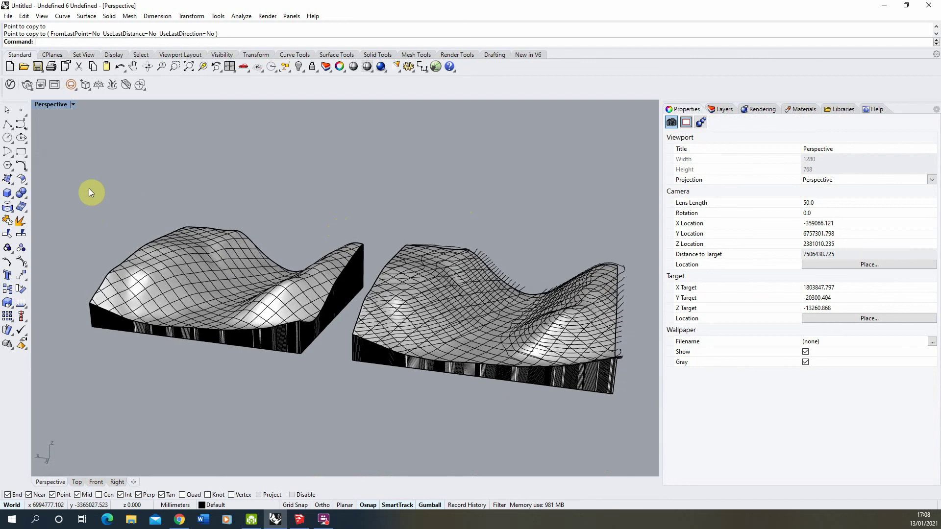
left_click_drag(66, 177, 640, 419)
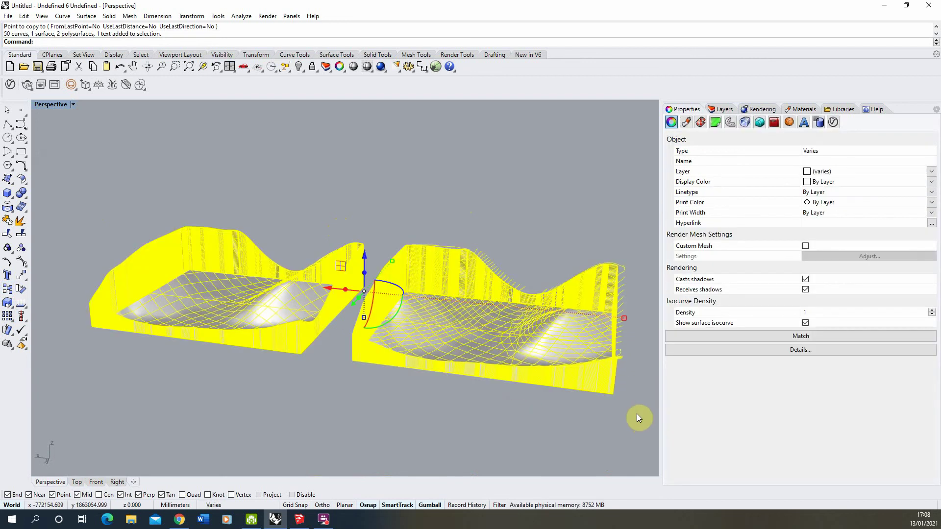
Step: Generate a Make2D line drawing of the slabs and maximize the Top view
type("Make2D")
key("Return")
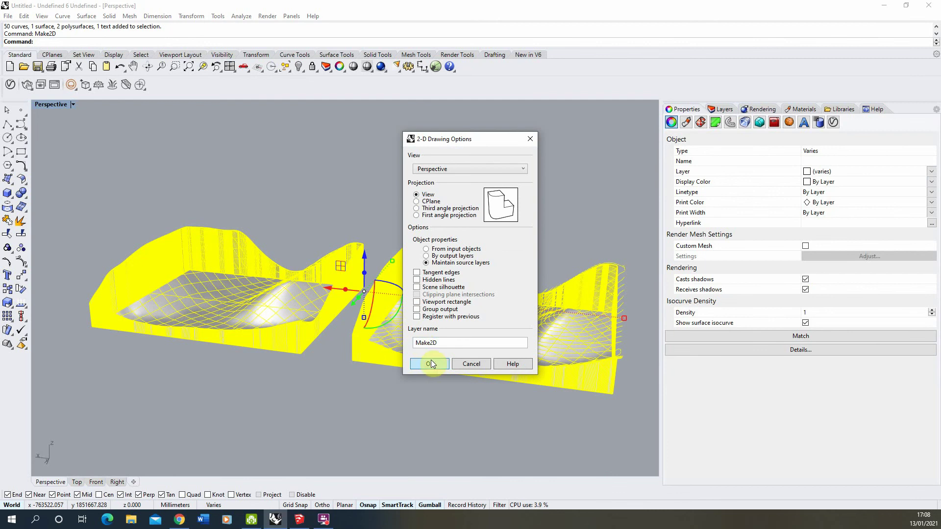
left_click(434, 366)
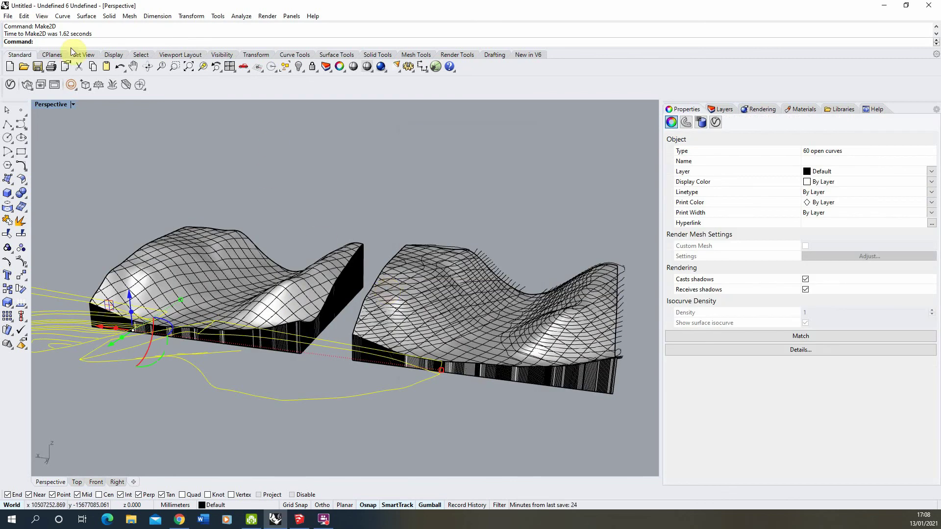
double_click(52, 103)
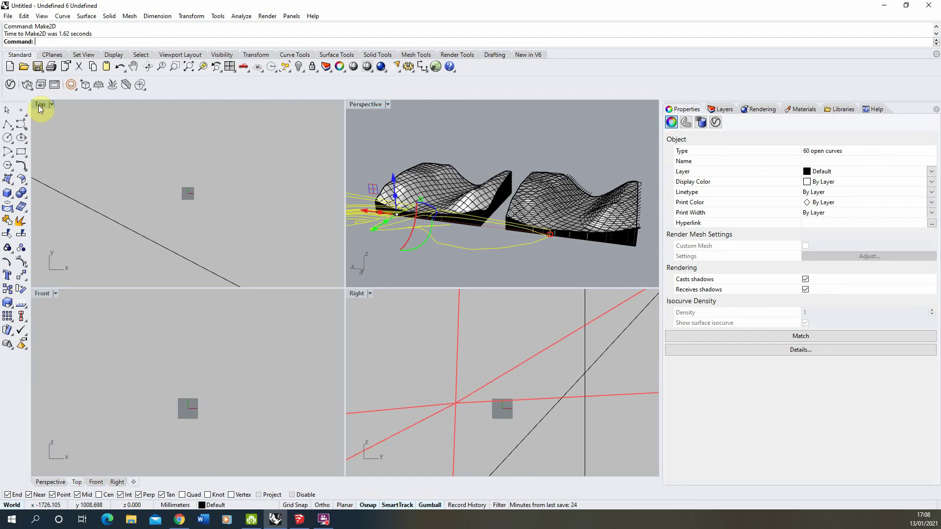
double_click(39, 105)
scroll(294, 211, "up", 6)
scroll(300, 260, "down", 8)
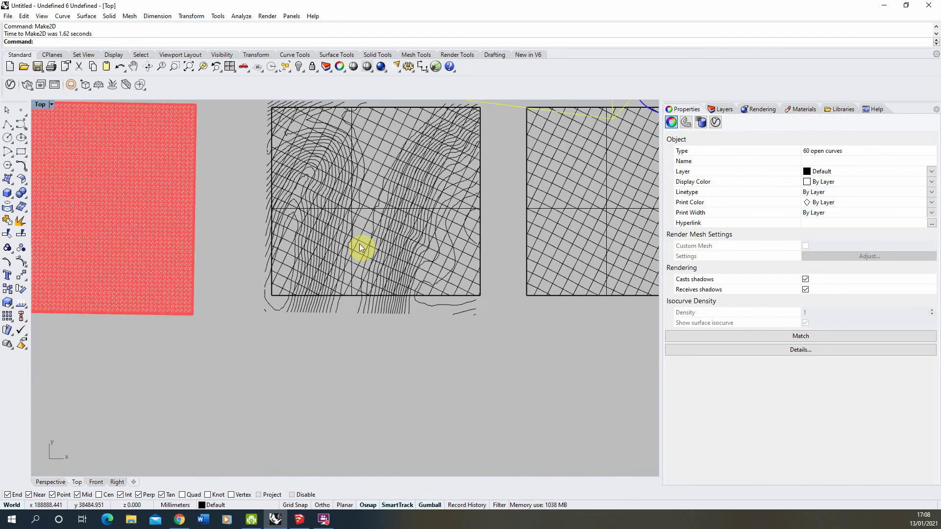
scroll(463, 179, "up", 3)
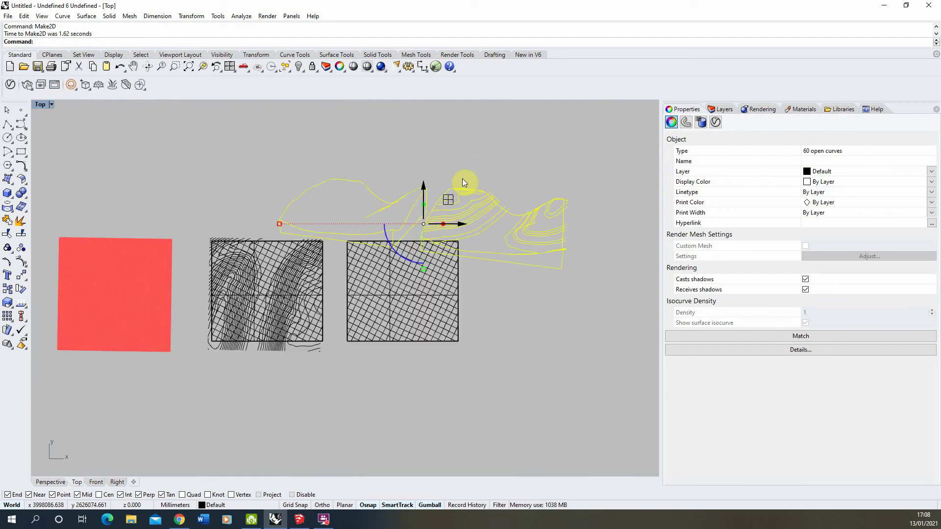
Step: Move the line drawing up and to the left
left_click(7, 268)
left_click(560, 270)
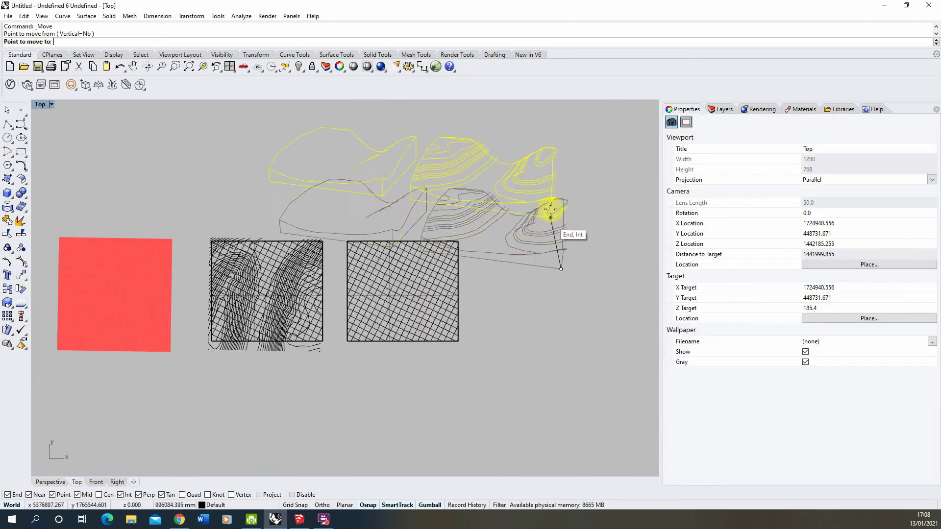
left_click(490, 211)
scroll(448, 173, "up", 5)
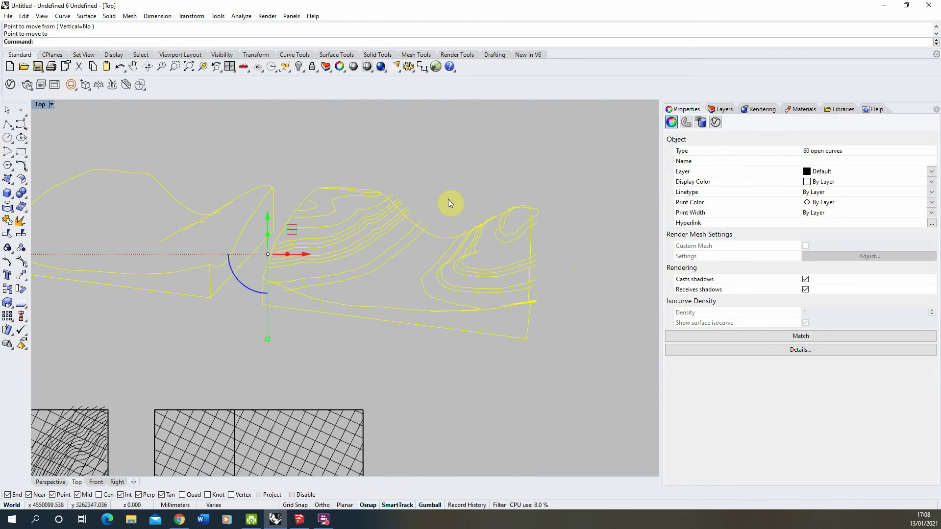
key("Escape")
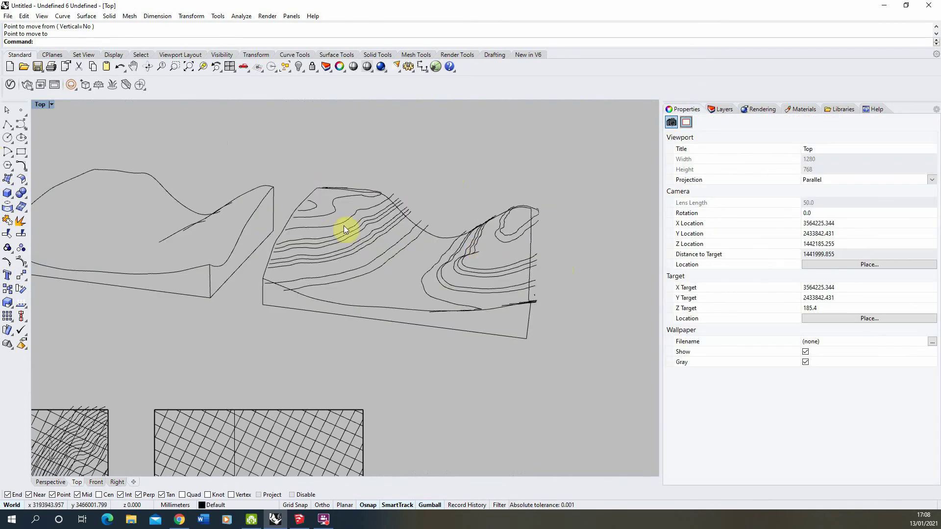
Step: Select all 60 drawing curves and delete them
scroll(346, 229, "up", 4)
scroll(455, 275, "down", 5)
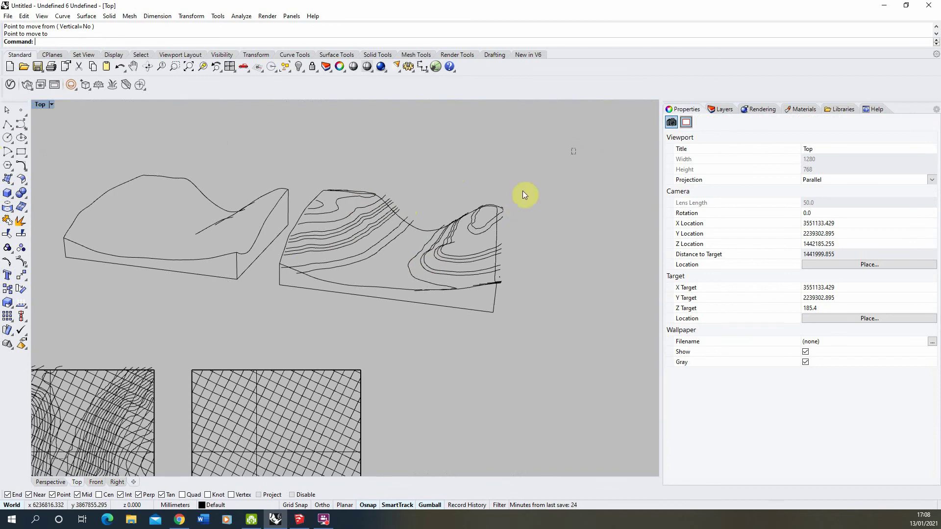
left_click_drag(575, 148, 75, 301)
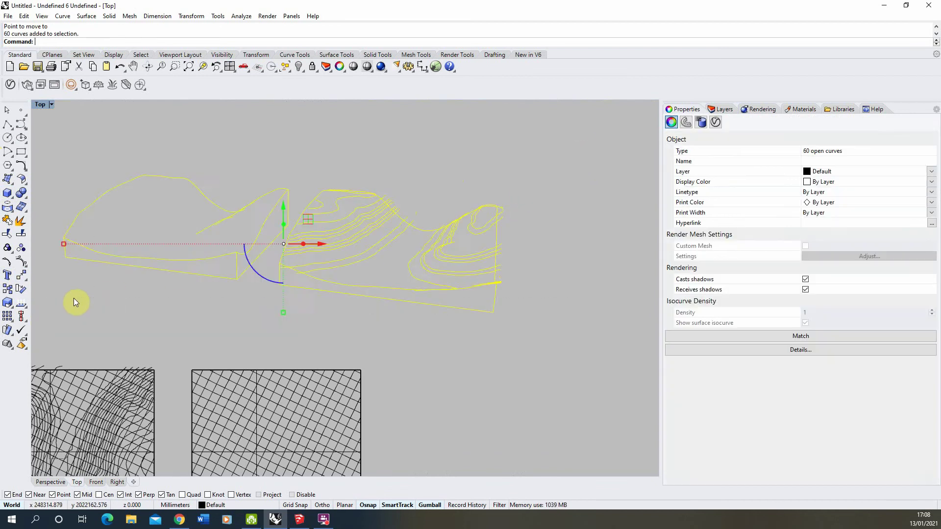
key("Delete")
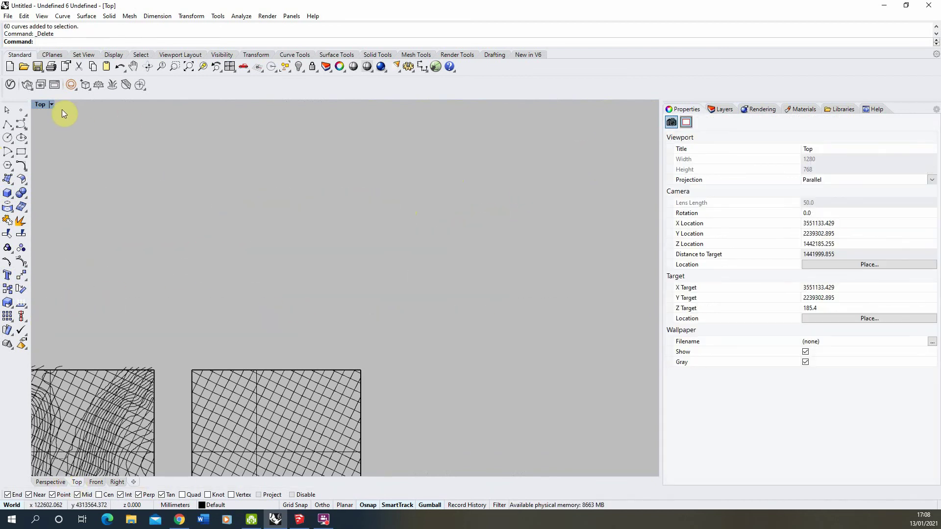
Step: In the maximized Perspective view, delete the loose top surface over the contoured terrain slab
double_click(41, 105)
double_click(372, 104)
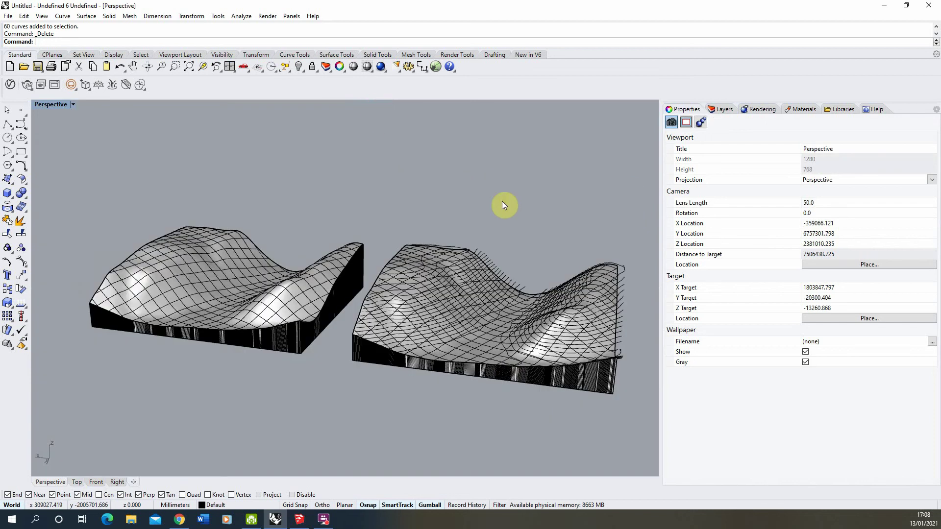
scroll(454, 324, "up", 5)
left_click(495, 328)
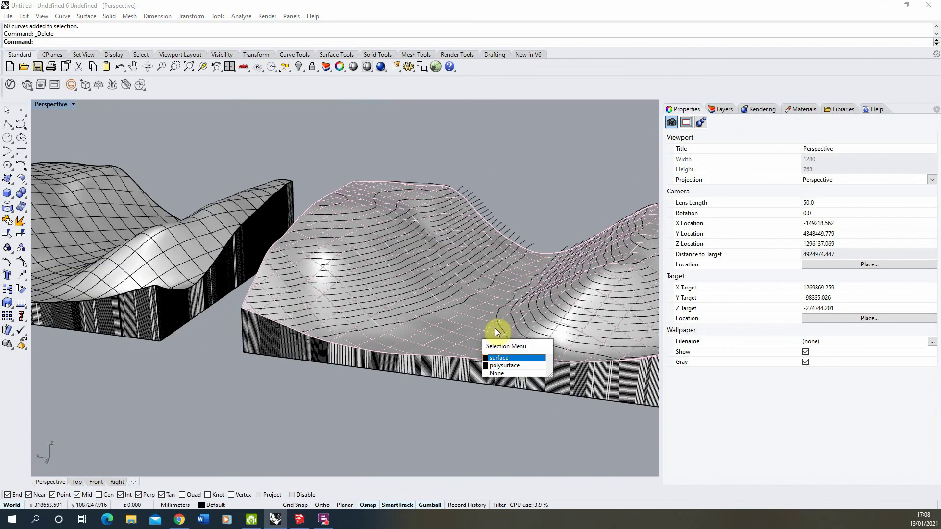
left_click(513, 358)
key("Delete")
Step: Drag the solid terrain slab to sit beside the other slab, then deselect it
scroll(501, 305, "up", 10)
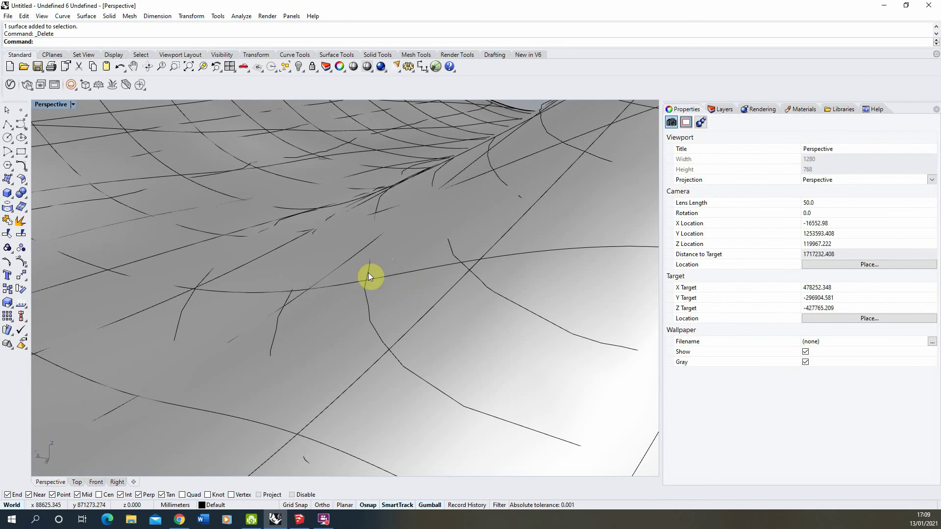
scroll(396, 225, "down", 8)
left_click(342, 250)
scroll(331, 226, "up", 3)
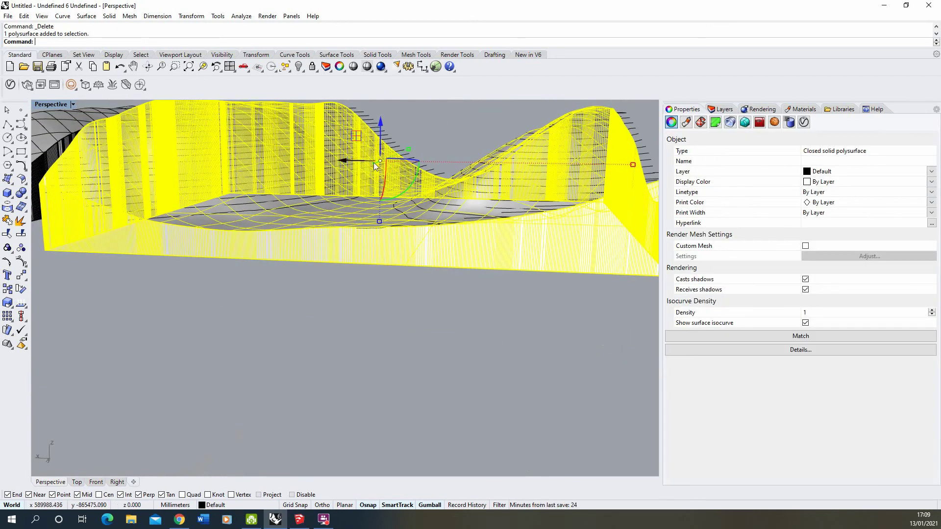
left_click_drag(381, 143, 381, 205)
scroll(399, 273, "down", 5)
left_click(362, 325)
scroll(407, 209, "up", 4)
scroll(463, 137, "down", 5)
key("Escape")
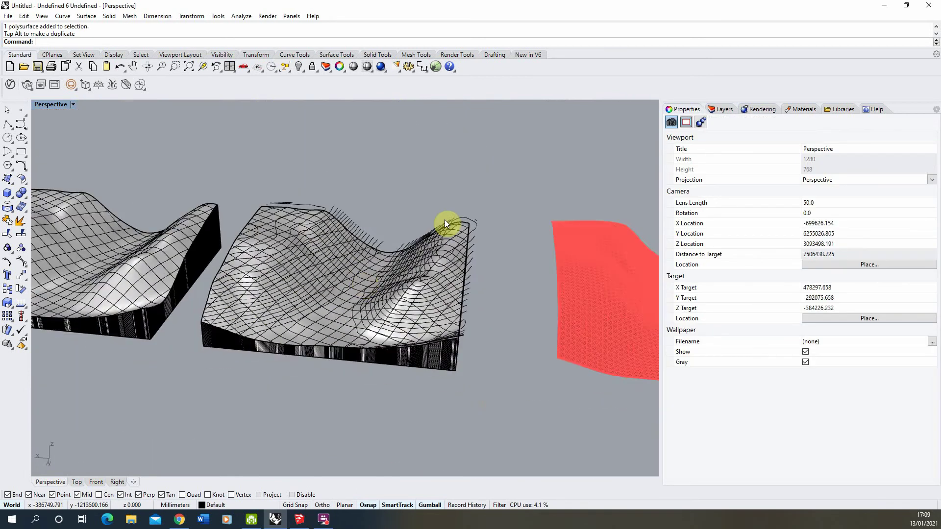
right_click_drag(445, 224, 330, 210)
Step: Select both terrain slabs, excluding the red surface, and run Make2D with default settings
scroll(330, 209, "down", 3)
left_click_drag(588, 353, 237, 160)
right_click_drag(238, 160, 250, 178)
left_click(205, 175, "ctrl")
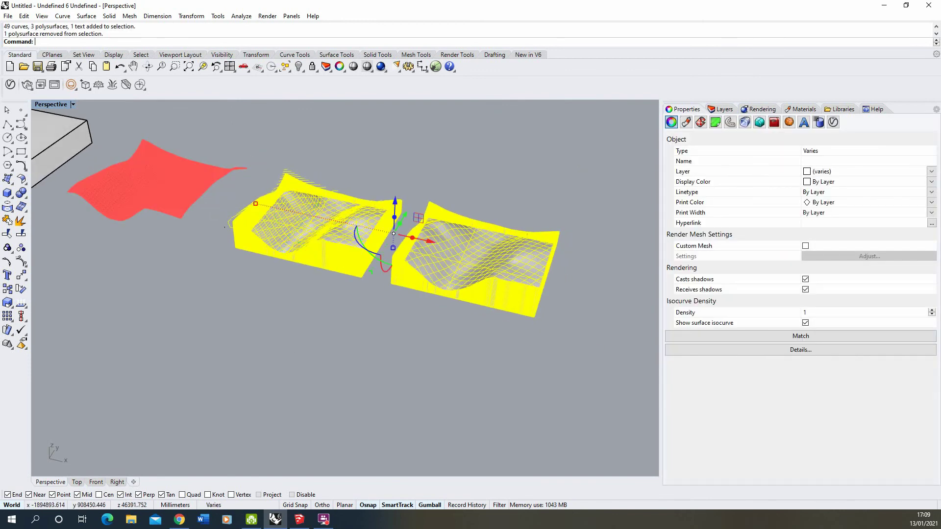
scroll(426, 195, "up", 4)
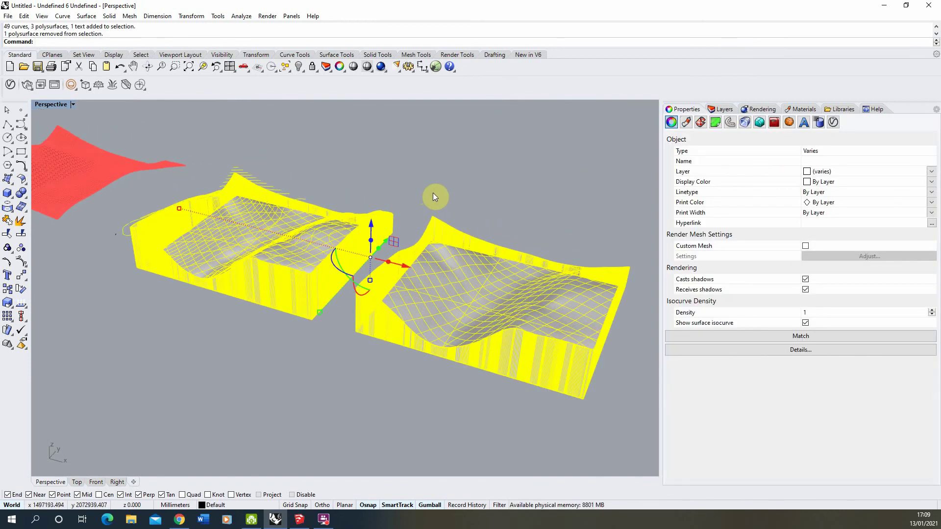
type("Make2D")
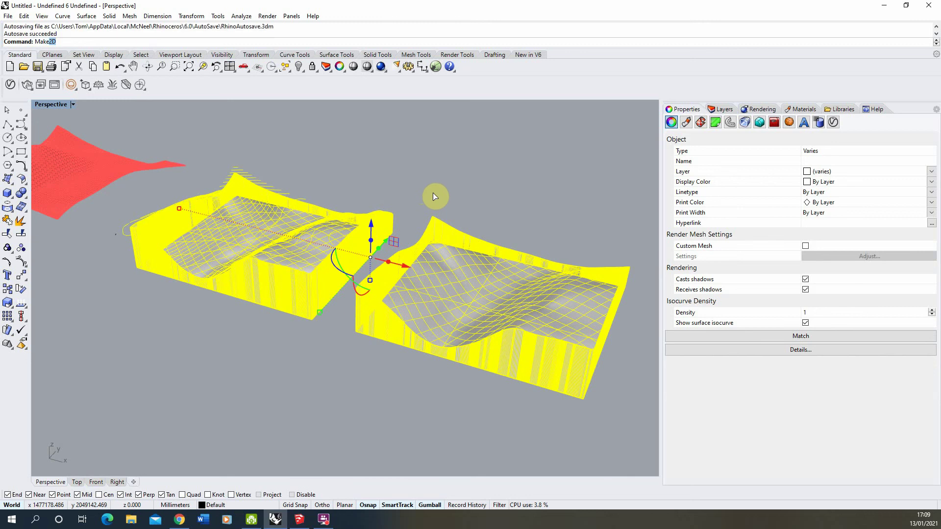
key("Return")
left_click(431, 365)
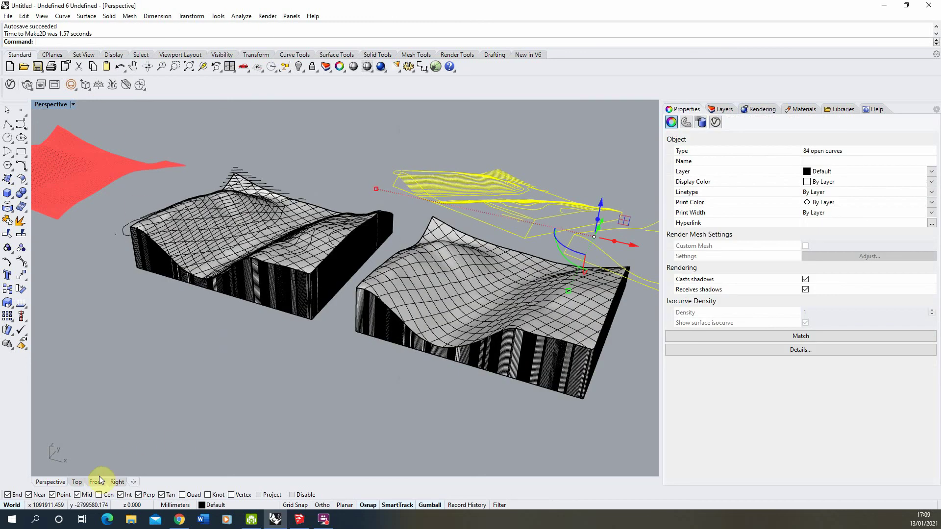
Step: Check the Make2D drawing in plan view, then delete its 84 curves
left_click(77, 482)
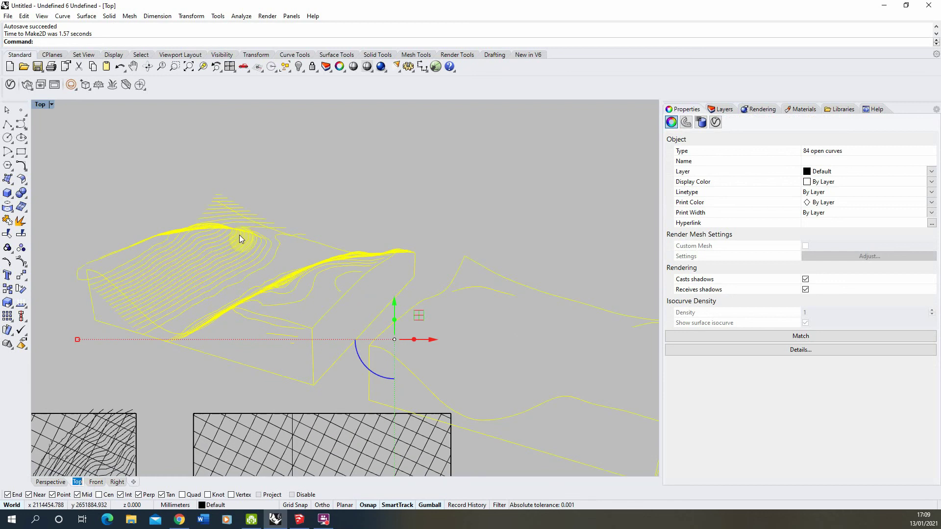
key("Escape")
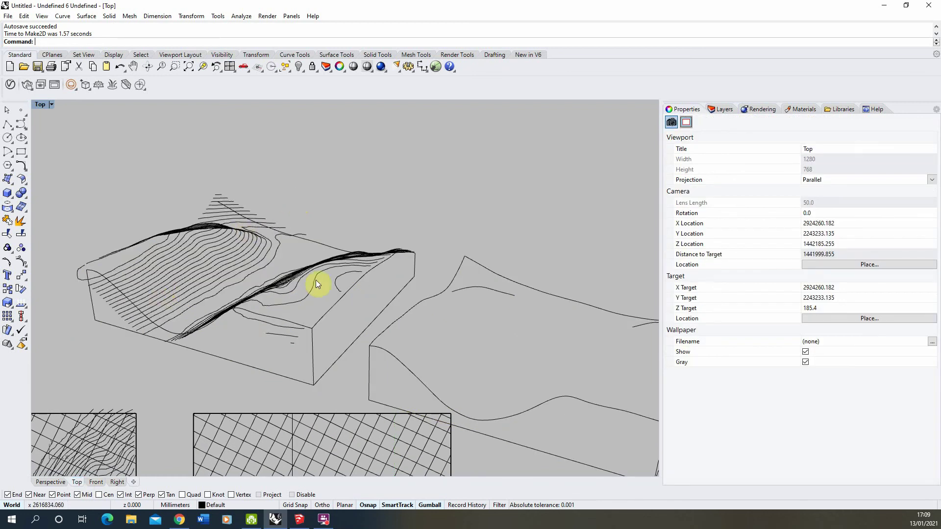
scroll(381, 236, "down", 2)
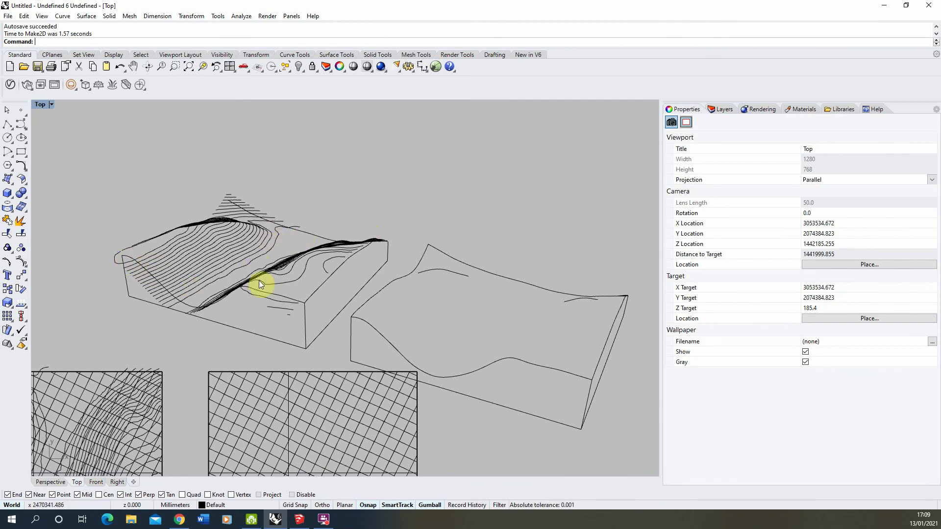
scroll(177, 260, "up", 5)
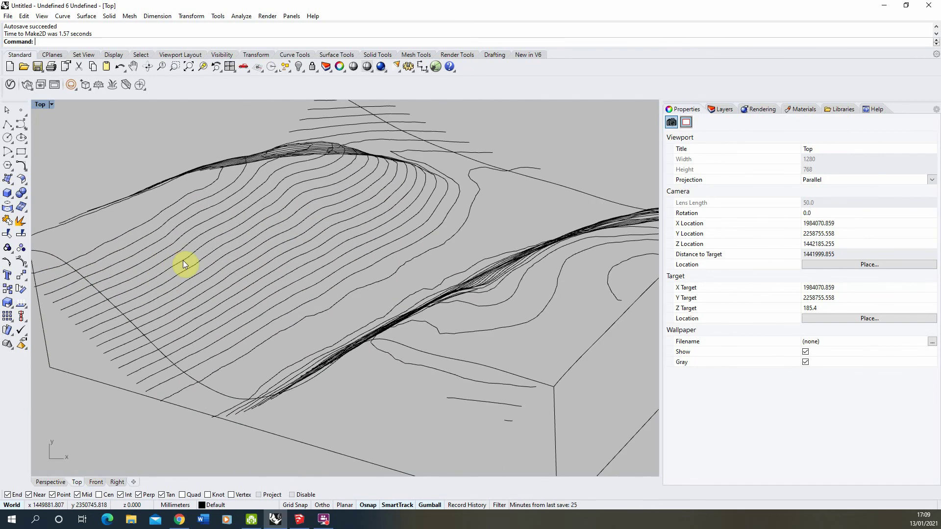
scroll(354, 271, "down", 5)
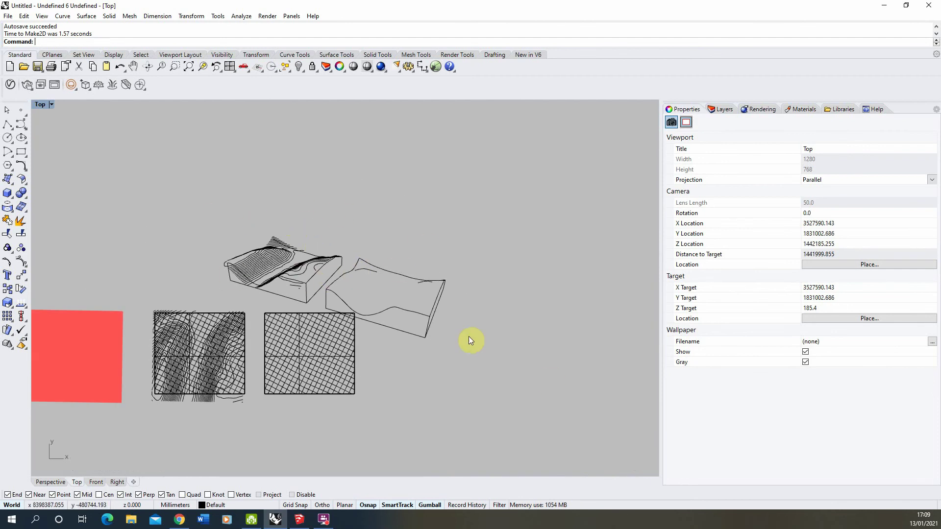
left_click_drag(224, 201, 525, 352)
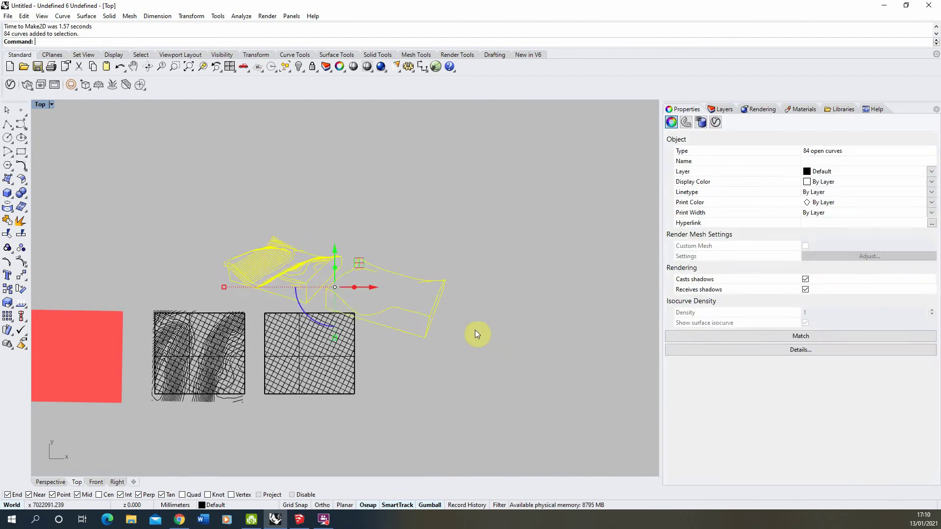
key("Delete")
Step: Maximize Perspective and orbit low around the two terrain slabs to view their dark sides
double_click(43, 105)
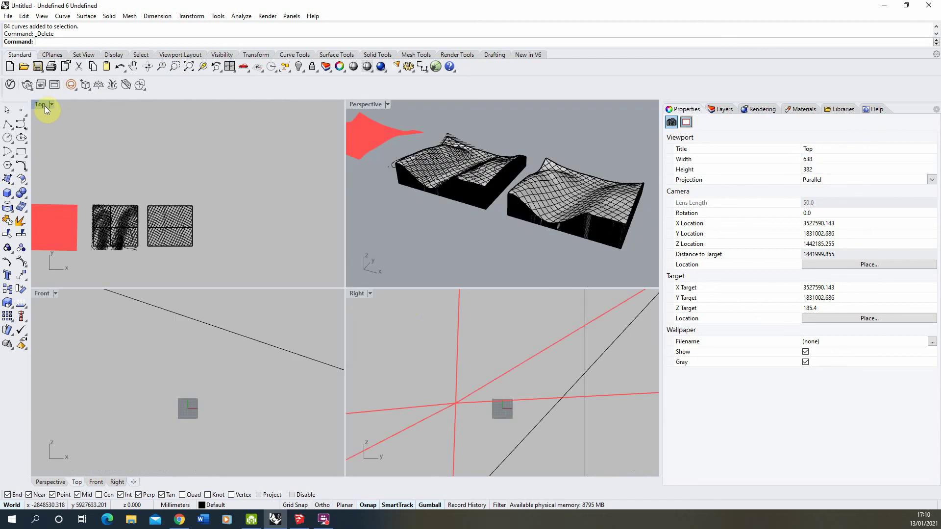
double_click(371, 105)
right_click_drag(446, 235, 227, 179)
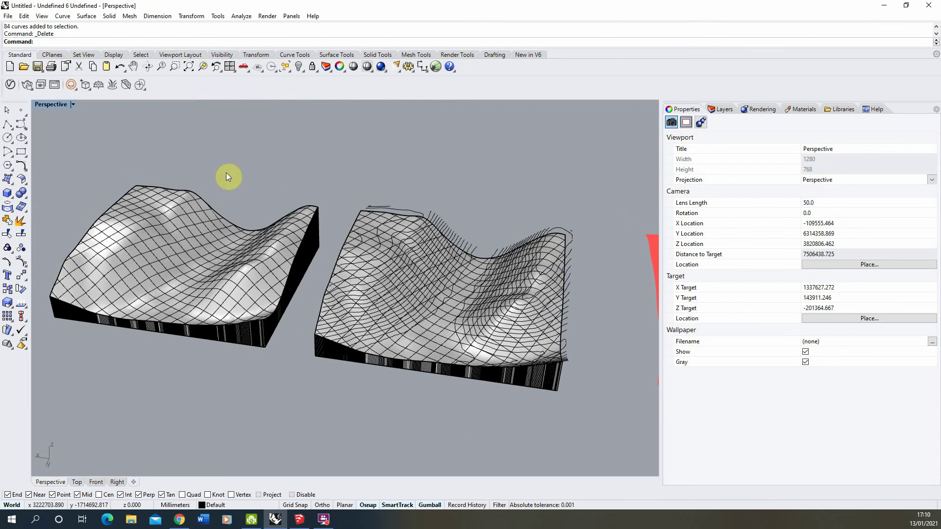
scroll(108, 275, "down", 3)
scroll(137, 269, "up", 4)
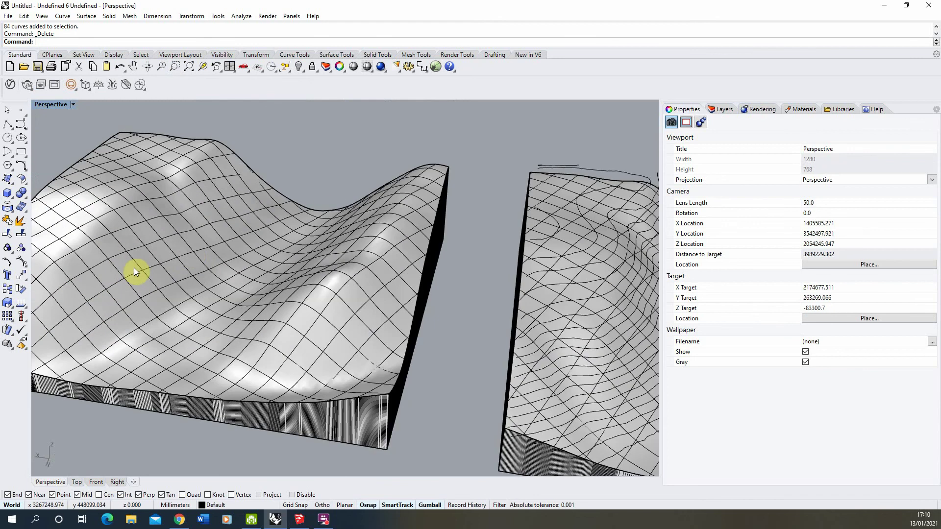
right_click_drag(132, 269, 210, 235)
scroll(209, 235, "down", 2)
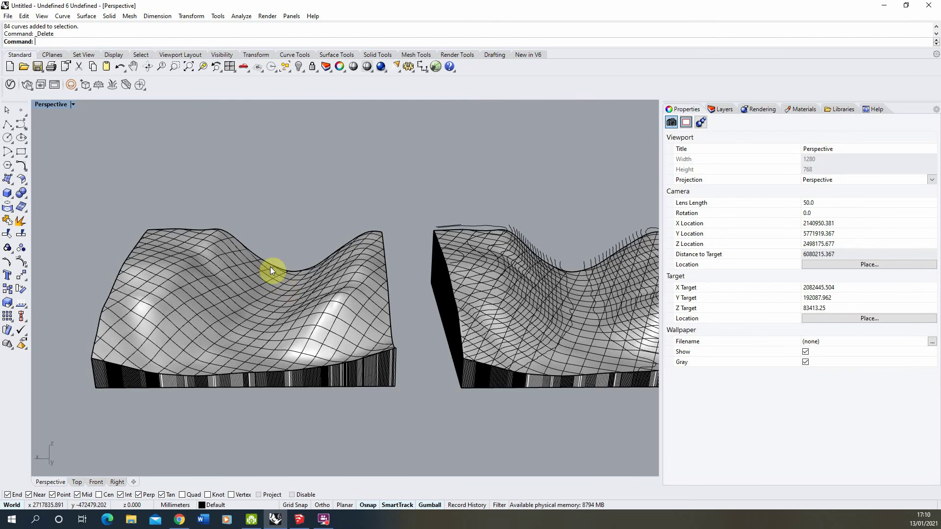
right_click_drag(245, 322, 199, 338)
scroll(199, 338, "down", 2)
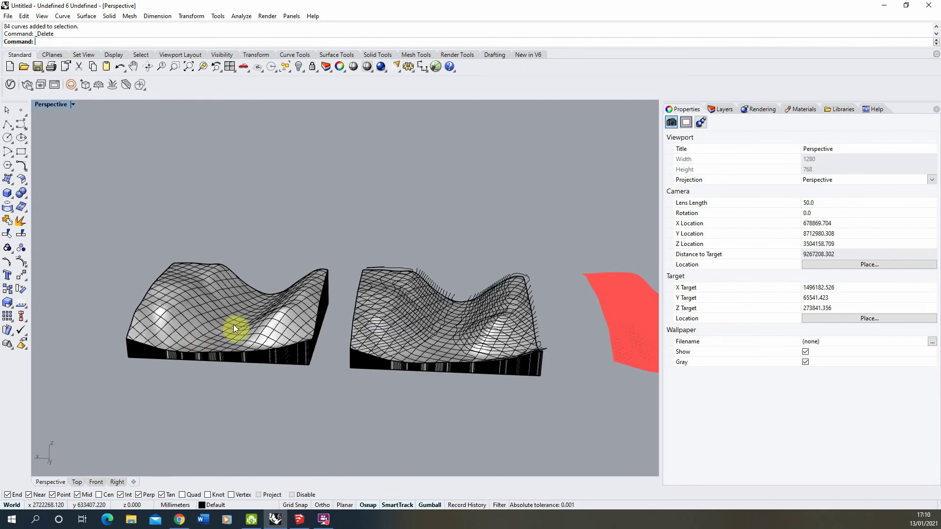